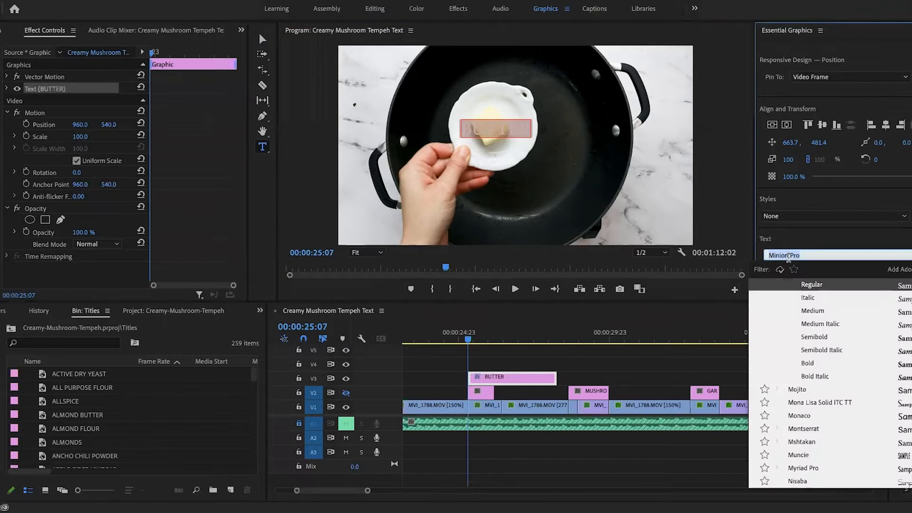
Step: Set the BUTTER title's font to Bebas Neue and its size to 186
text(BEB)
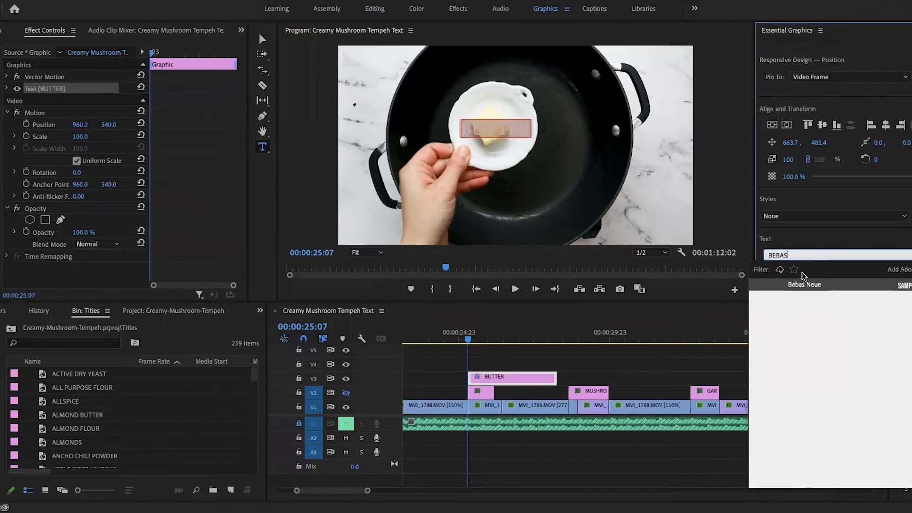
text(AS)
click(798, 286)
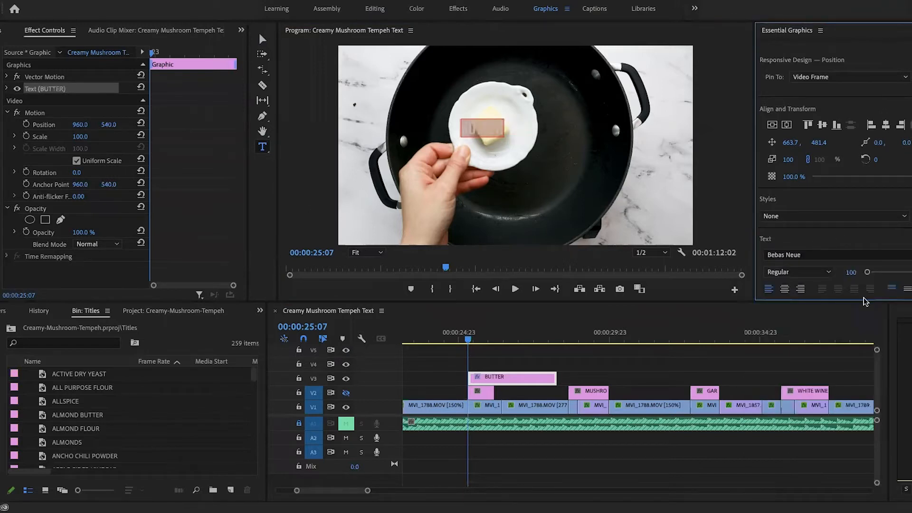
drag(867, 273, 871, 273)
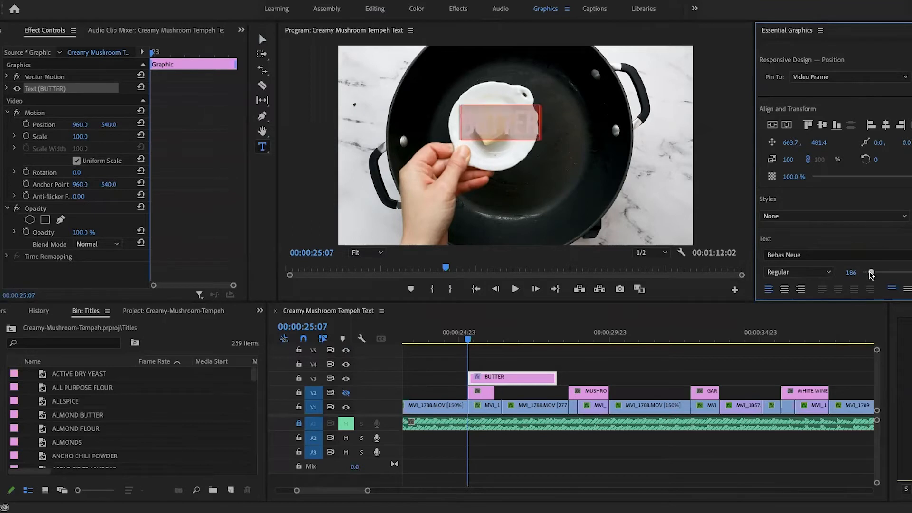
scroll(855, 223, down, 5)
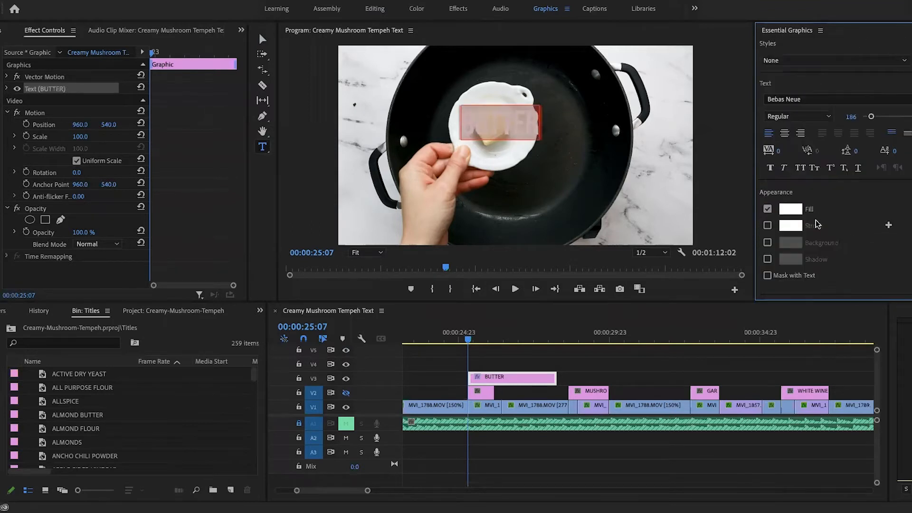
Step: Keep the BUTTER title's fill white and centre the text vertically and horizontally in the frame
click(790, 209)
click(591, 177)
scroll(815, 176, up, 5)
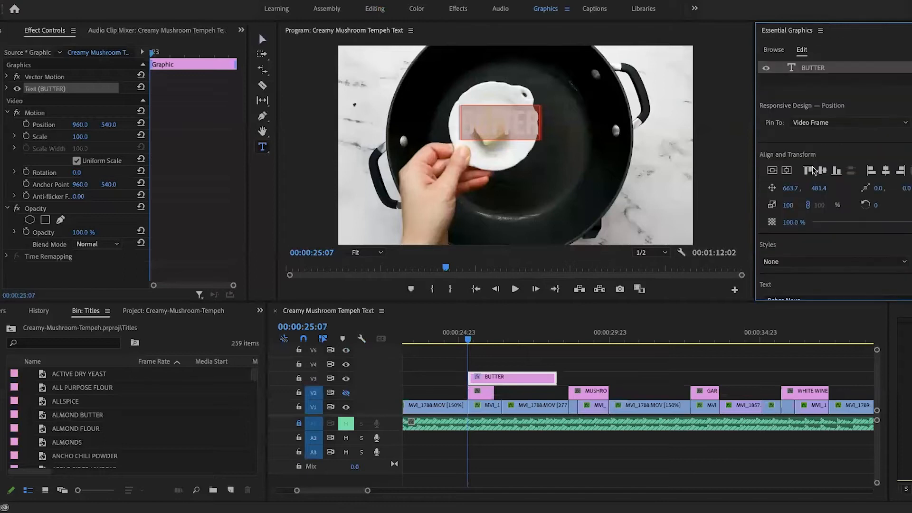
click(784, 171)
click(786, 171)
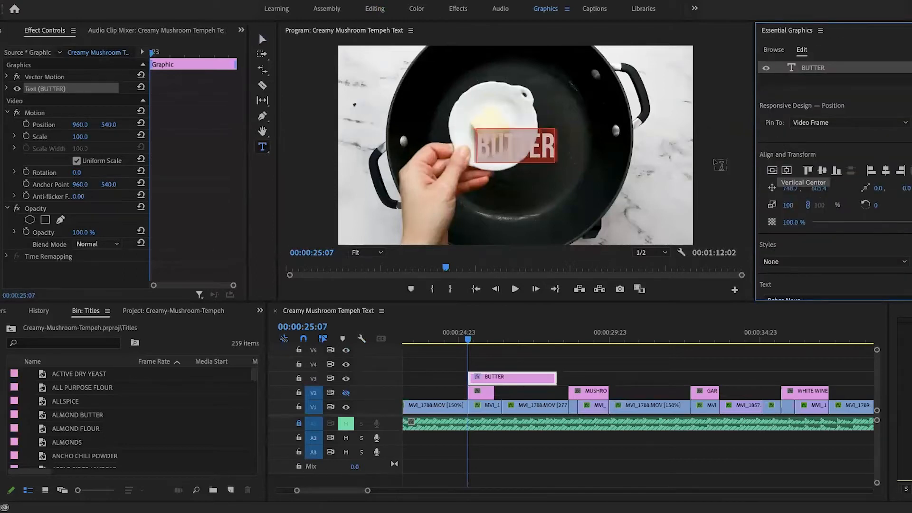
click(495, 364)
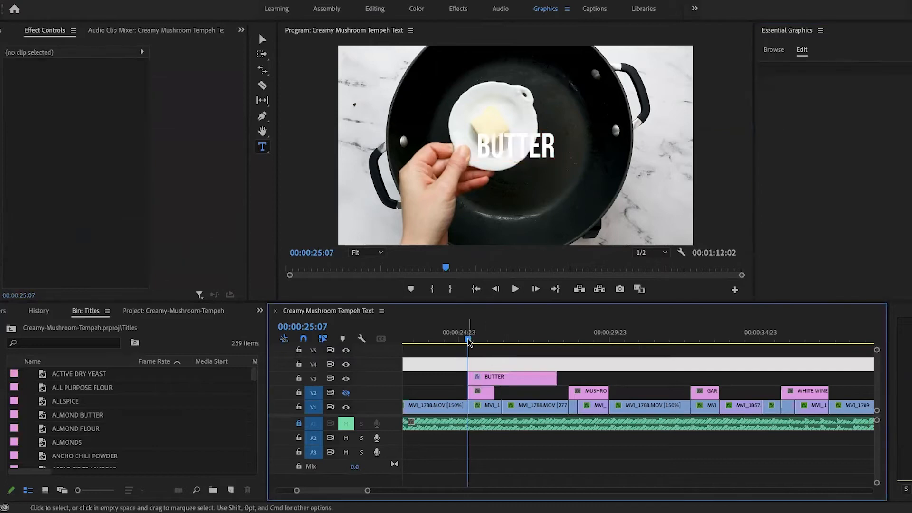
Step: Preview the title over the butter shots and extend its V3 clip to the start of the mushroom title clip
click(478, 339)
mouse_move(479, 339)
mouse_down()
mouse_move(505, 340)
mouse_move(465, 340)
mouse_move(520, 340)
mouse_move(476, 345)
mouse_up()
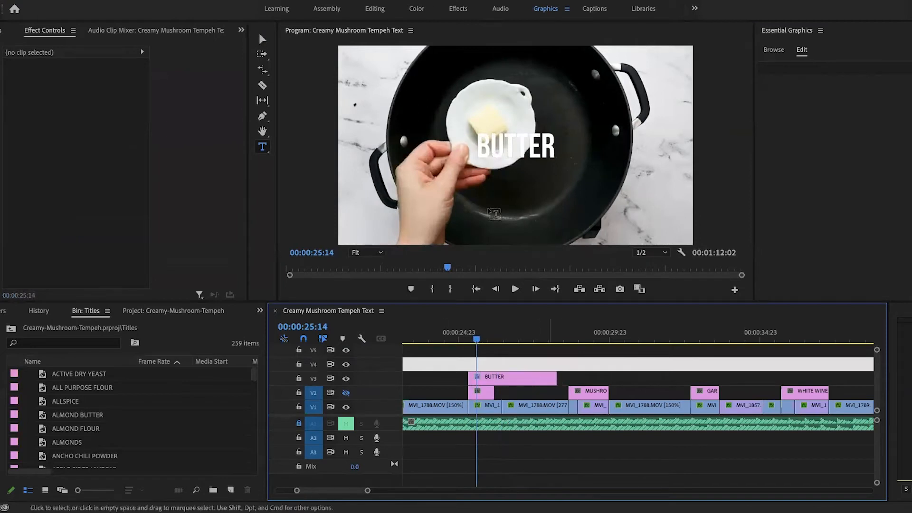
drag(477, 339, 484, 339)
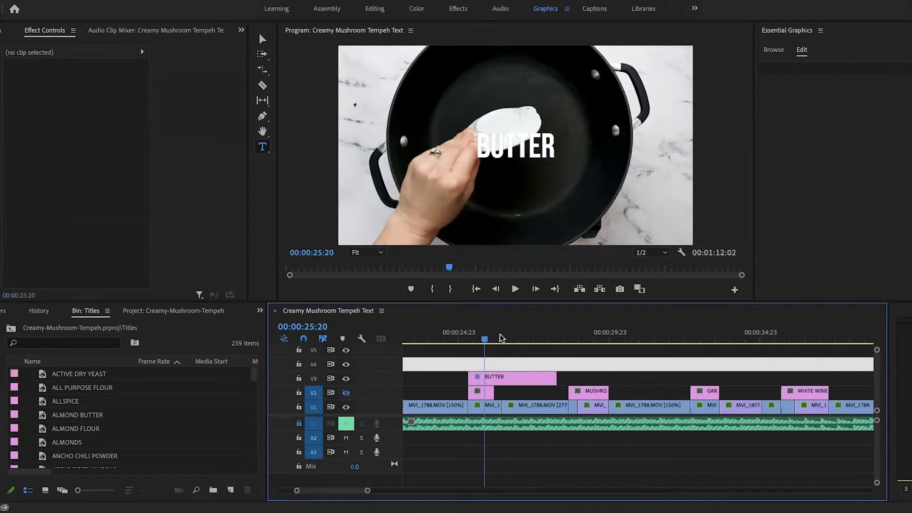
drag(504, 339, 531, 339)
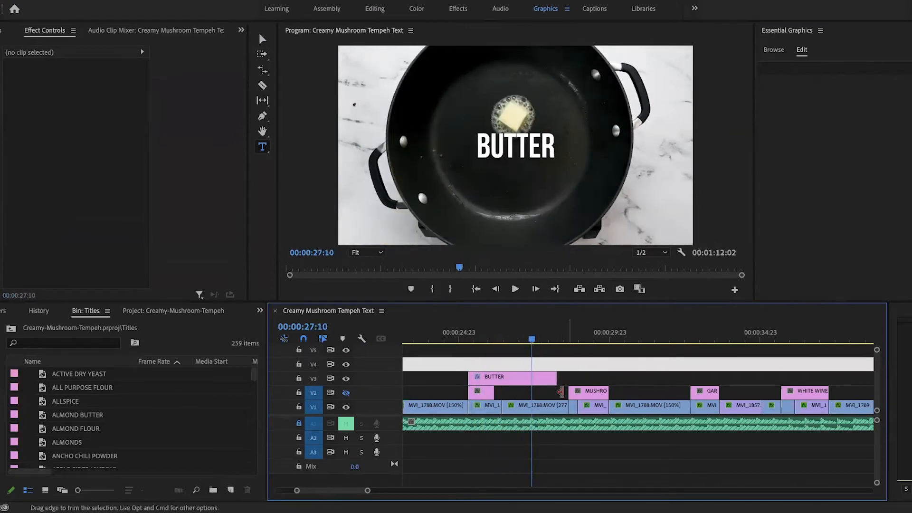
drag(554, 378, 568, 377)
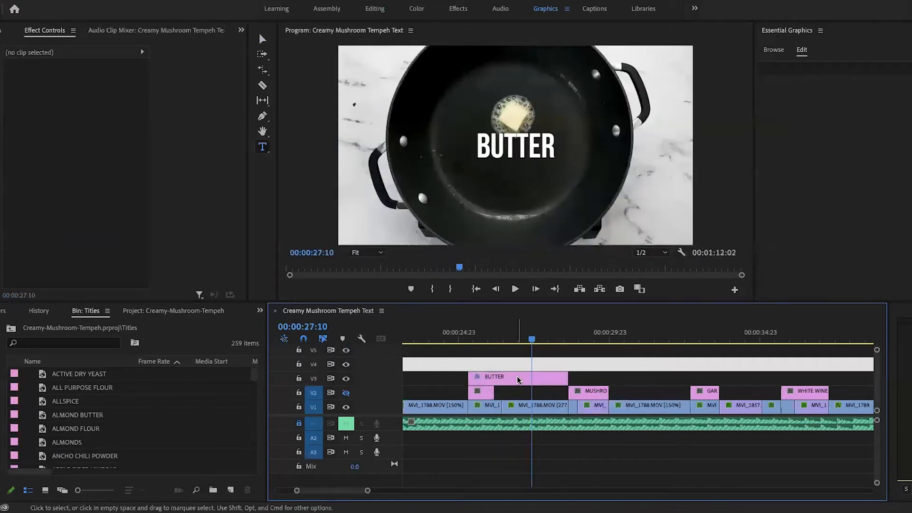
Step: Select the BUTTER title clip, return to its first frame at 00:00:25:07 and switch to the Editing workspace
click(517, 378)
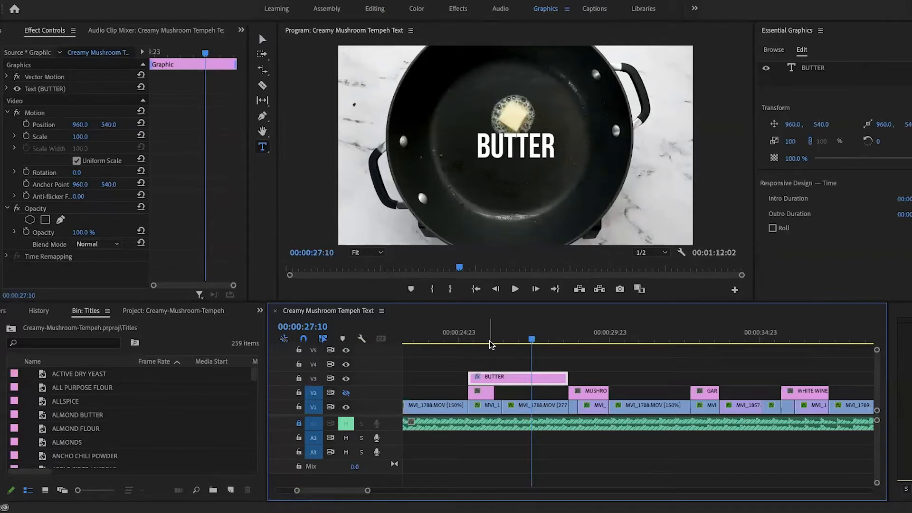
key(Up)
key(Up)
key(Up)
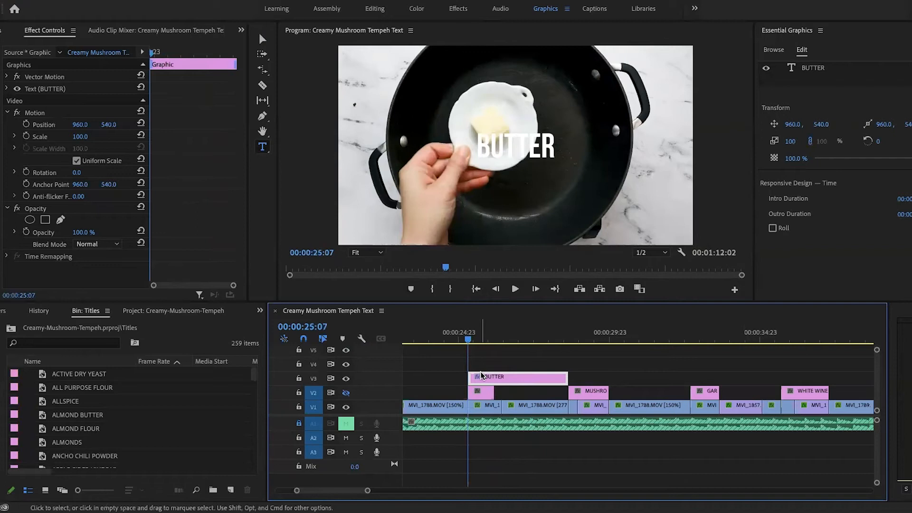
key(alt+shift+3)
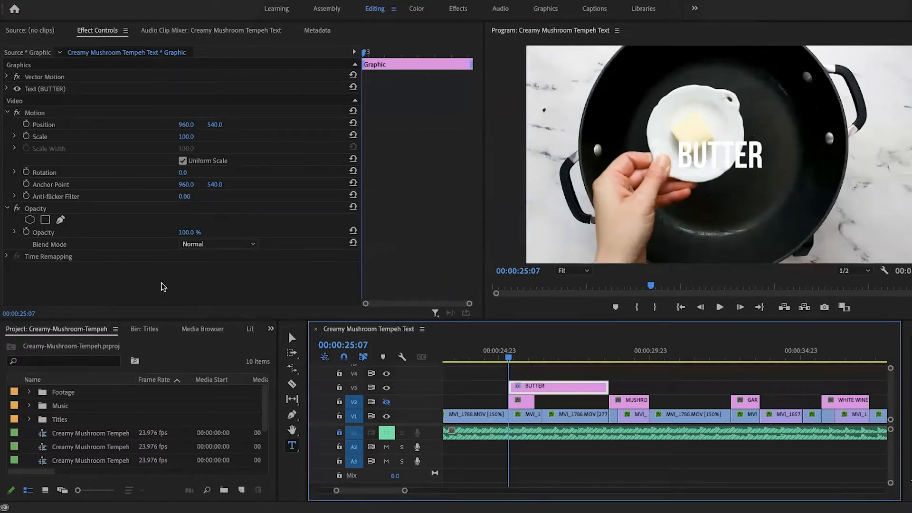
Step: Draw a closed freehand opacity mask on the BUTTER title along the plate's lower and side edges
click(61, 220)
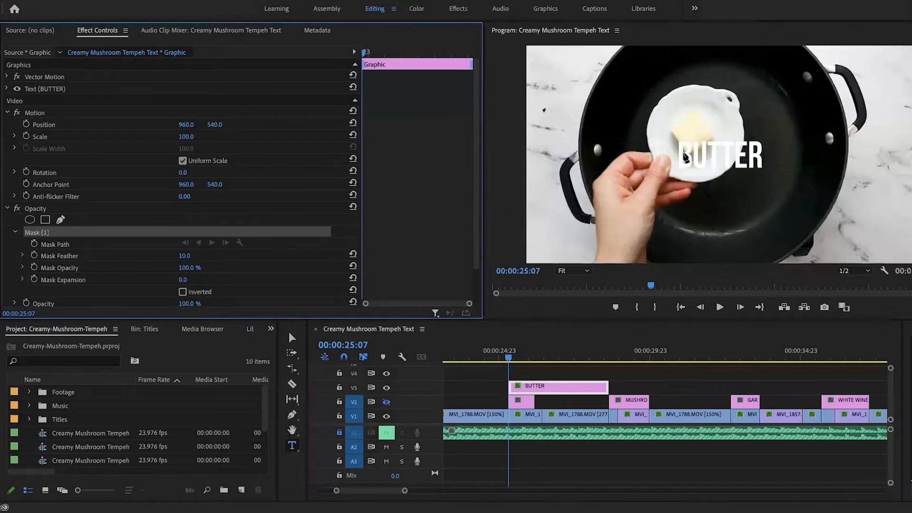
click(670, 177)
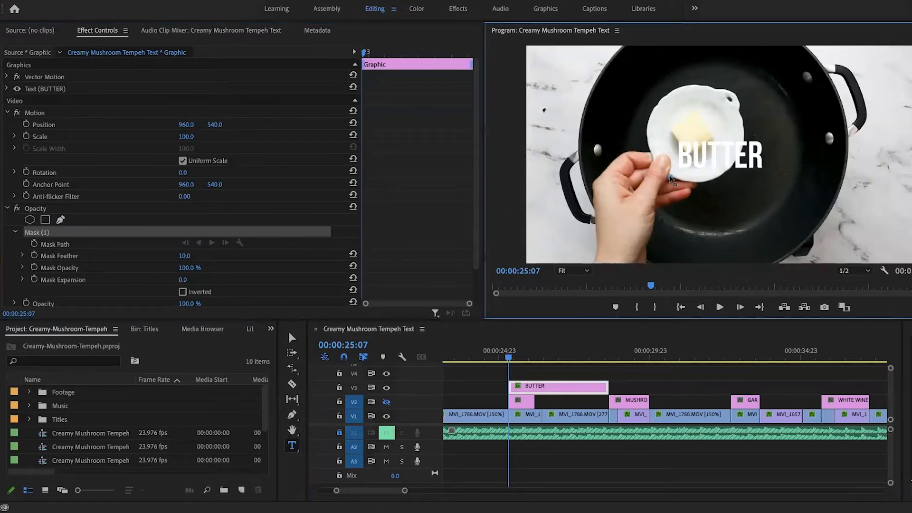
click(708, 181)
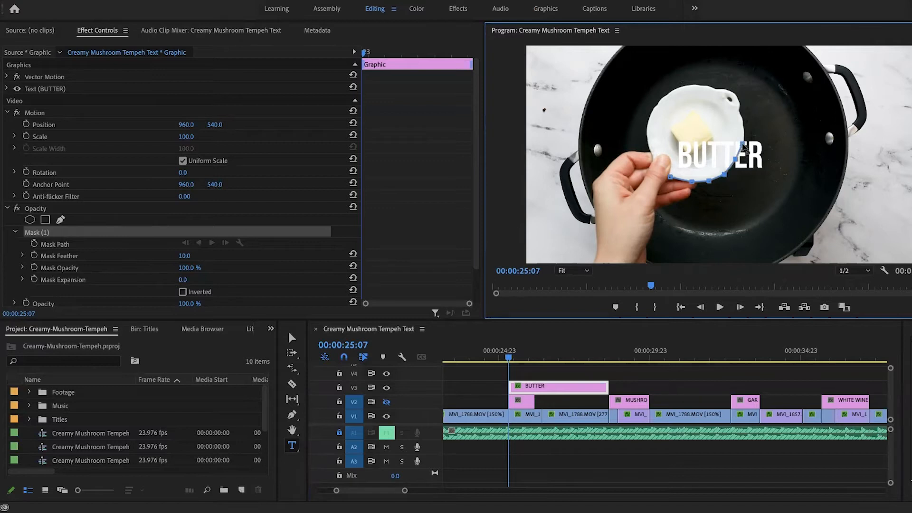
click(745, 124)
click(647, 133)
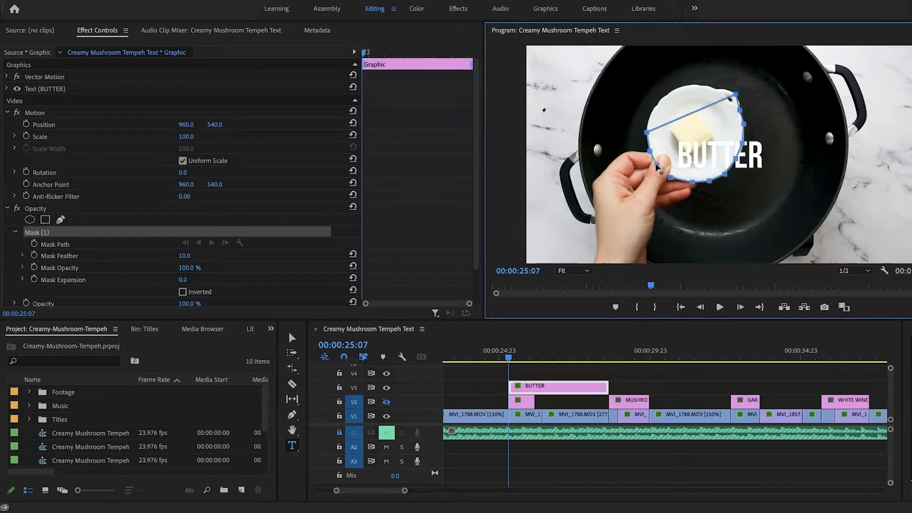
click(669, 177)
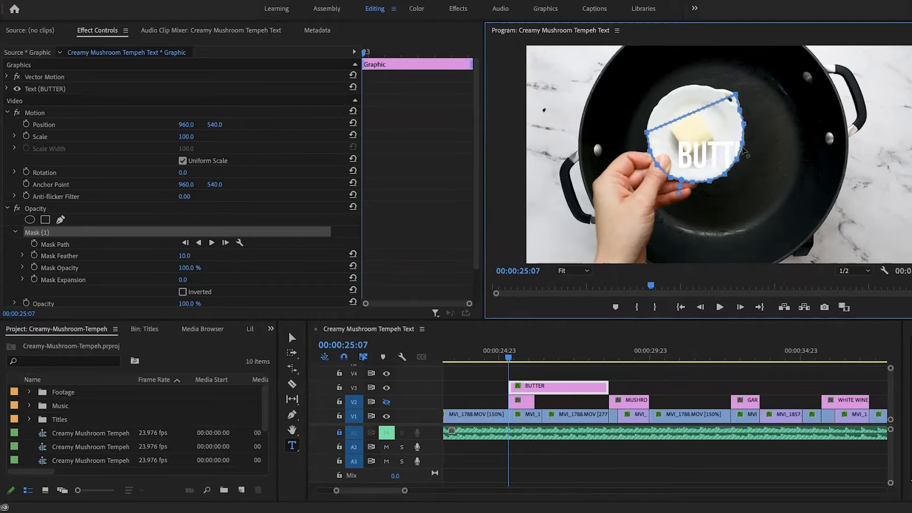
Step: Invert the opacity mask on the BUTTER title
scroll(254, 277, down, 2)
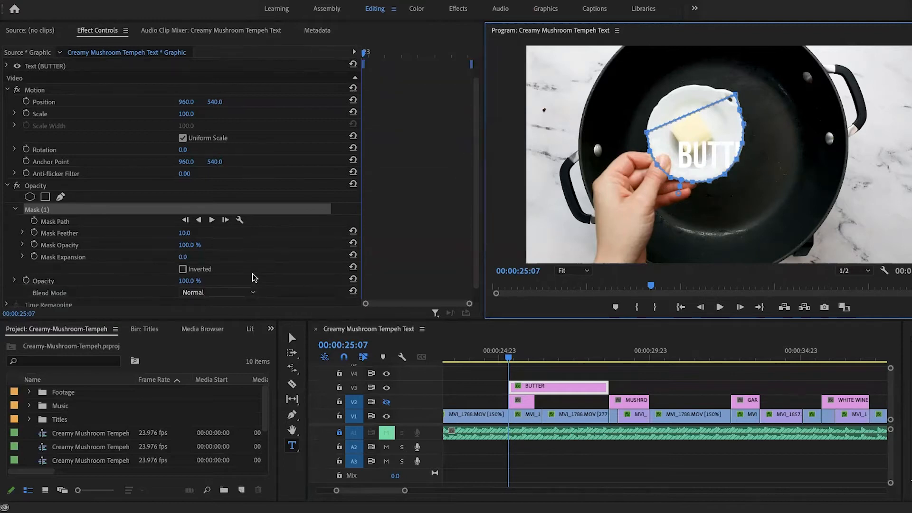
scroll(254, 277, down, 1)
click(182, 258)
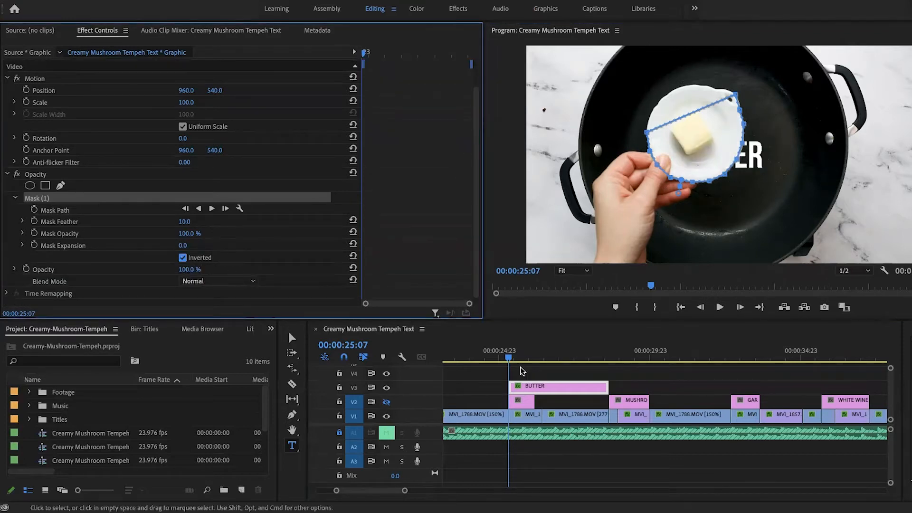
Step: Enable Mask Path keyframing on the title's first frame at 00:00:25:07
click(508, 358)
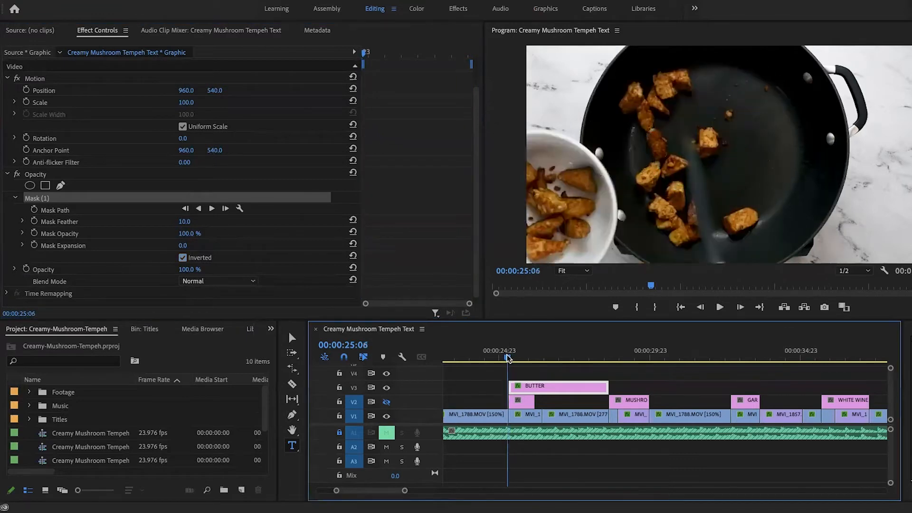
mouse_move(507, 357)
mouse_down()
mouse_move(565, 356)
mouse_move(509, 352)
mouse_up()
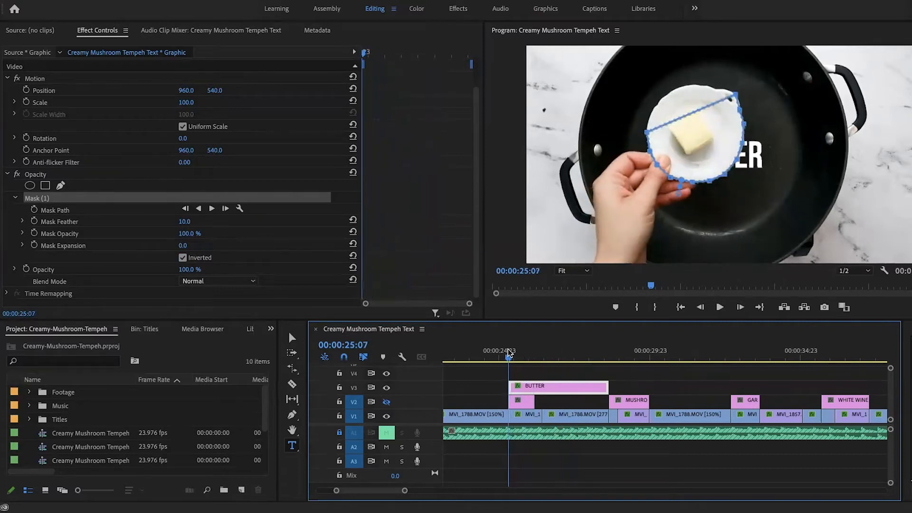
click(152, 207)
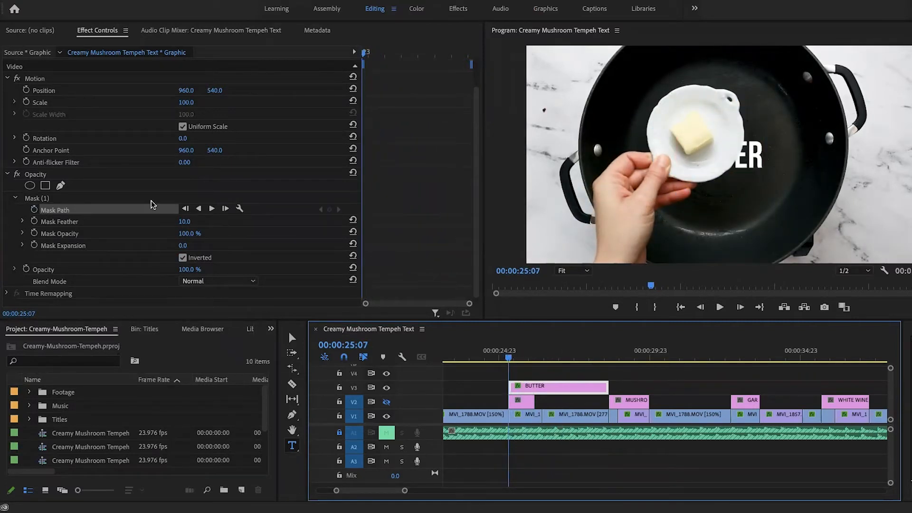
click(34, 210)
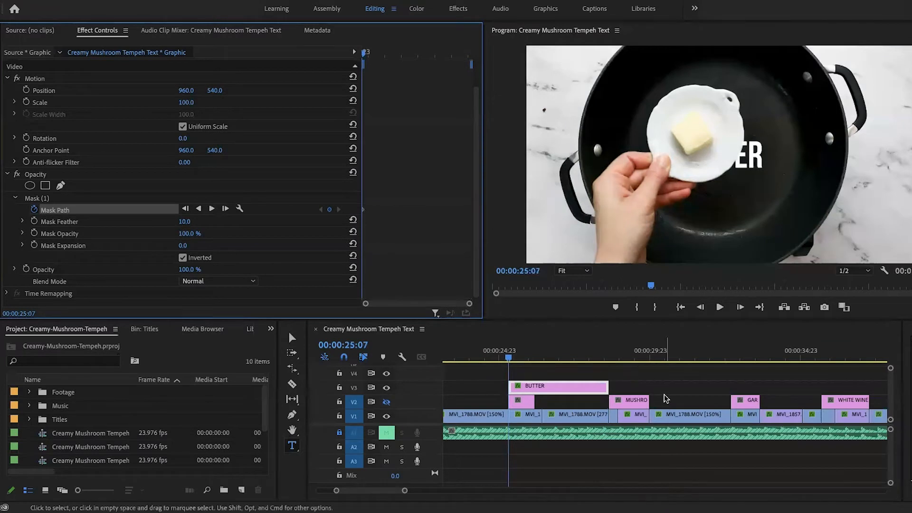
Step: Add a Mask Path keyframe at 00:00:25:12 and fit the mask's lower points to the shifted plate edge
key(Right)
key(Right)
key(Right)
key(Right)
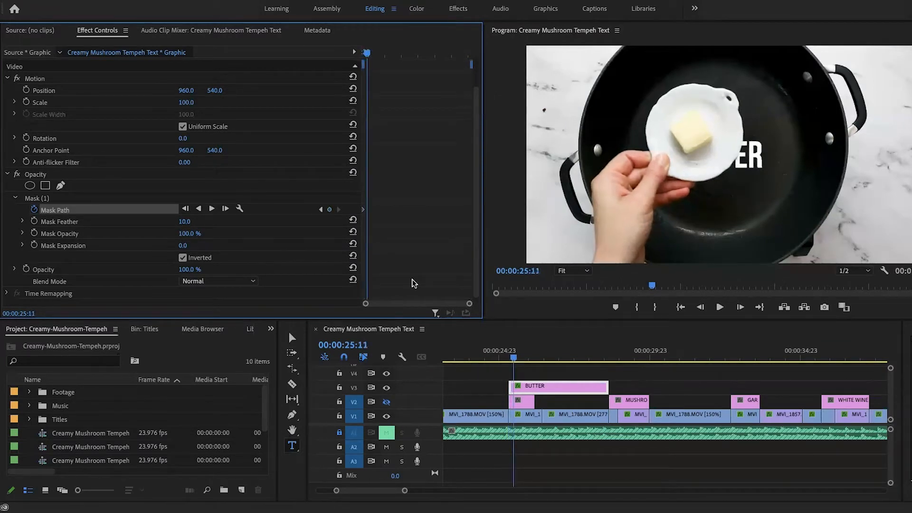
key(Right)
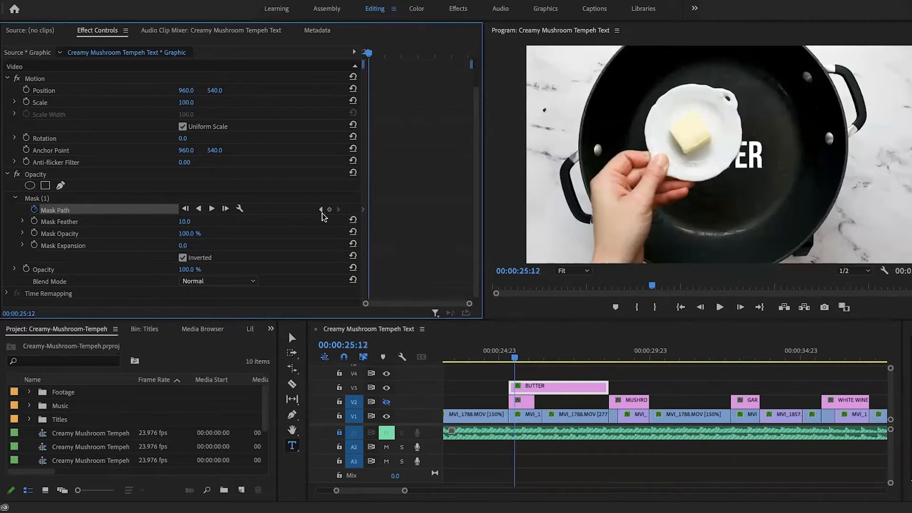
click(51, 200)
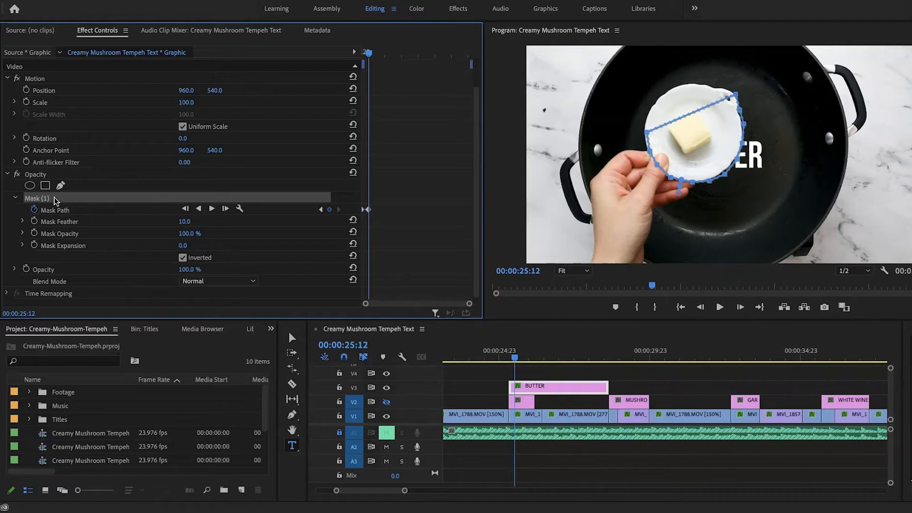
click(723, 175)
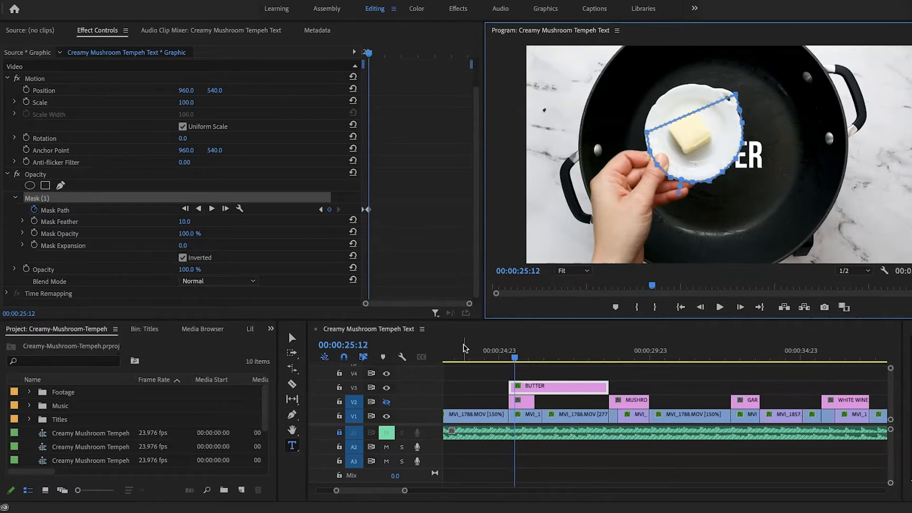
Step: Add a Mask Path keyframe at 00:00:25:15 and adjust the mask's lower points to the plate's rim
drag(516, 357, 519, 357)
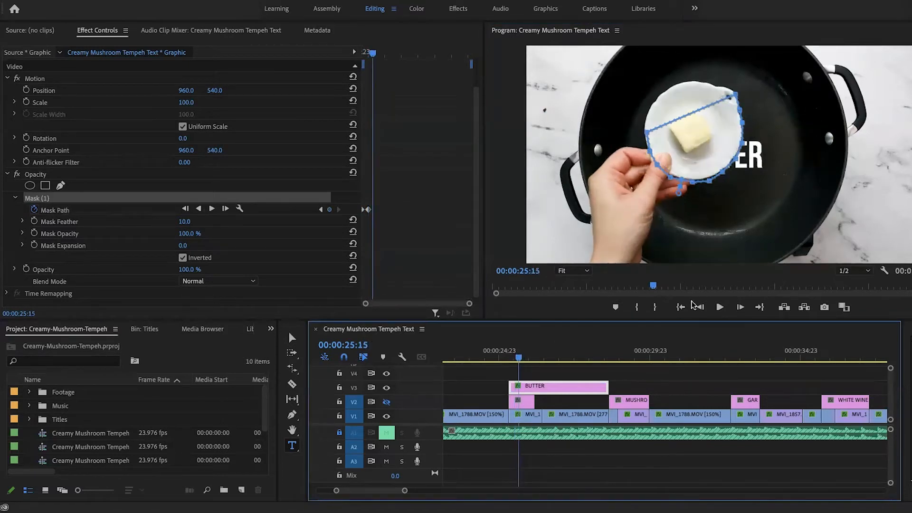
click(329, 209)
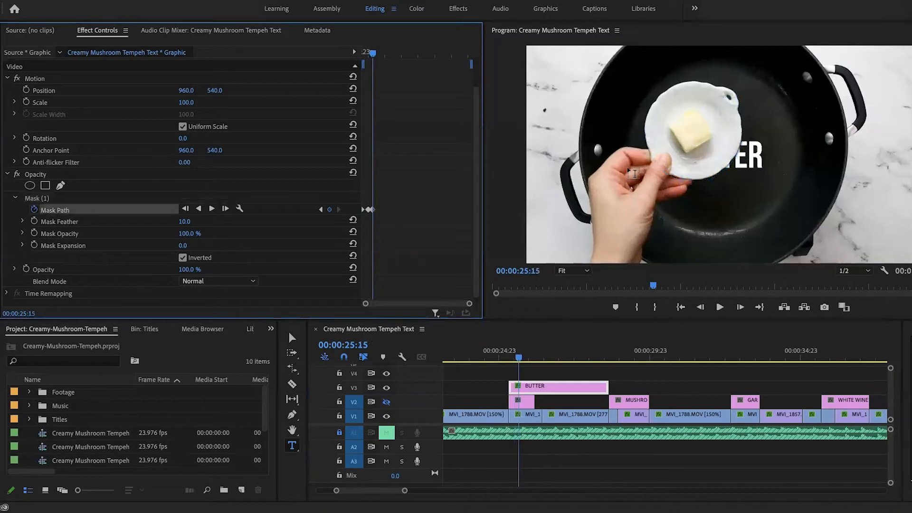
click(126, 199)
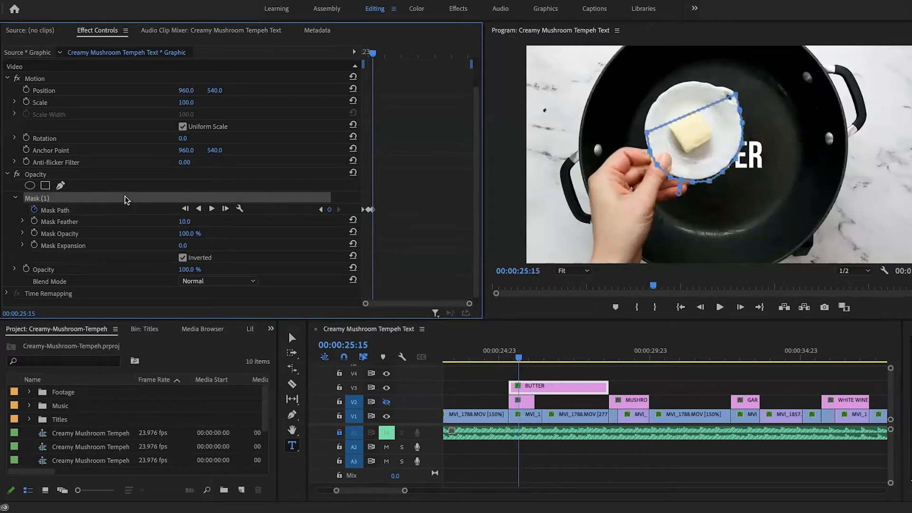
click(707, 180)
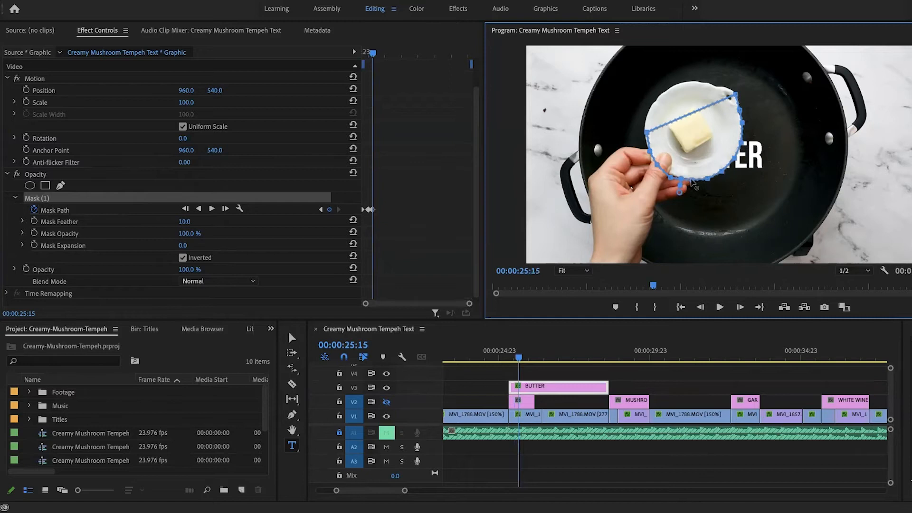
Step: Add a Mask Path keyframe at 00:00:25:16 and fit the mask's lower points to the plate's rim, undoing any accidental distortion of the mask
drag(518, 357, 520, 359)
click(707, 182)
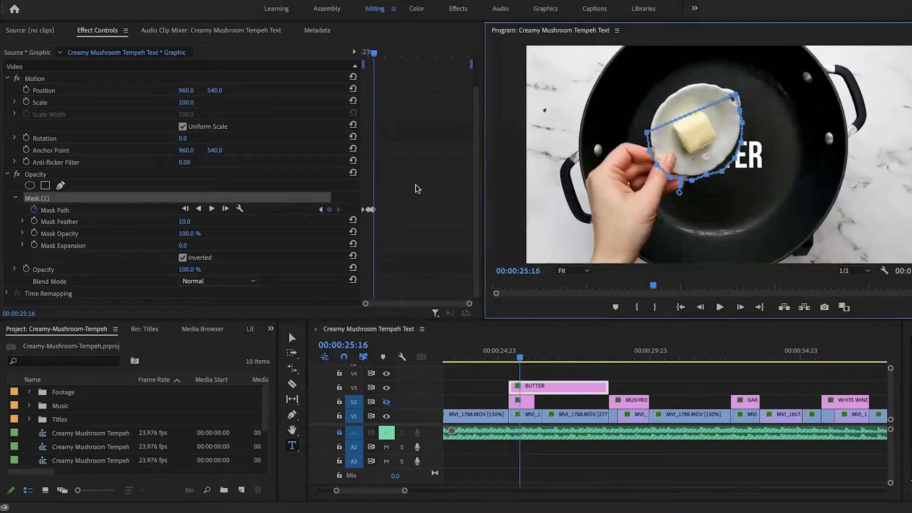
click(330, 210)
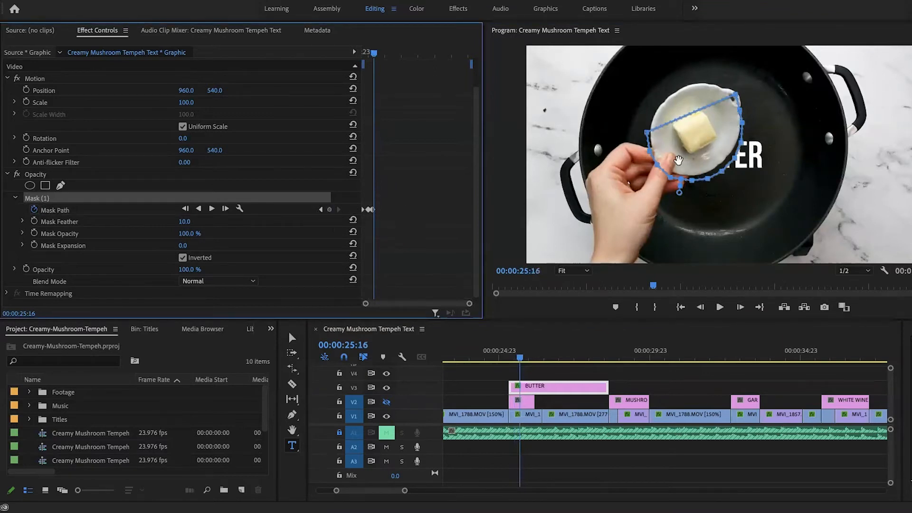
click(329, 210)
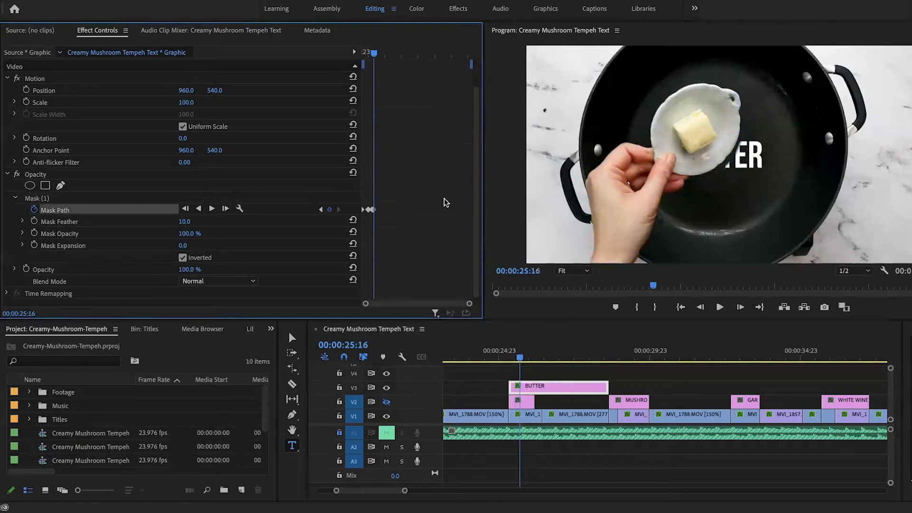
click(118, 199)
click(731, 169)
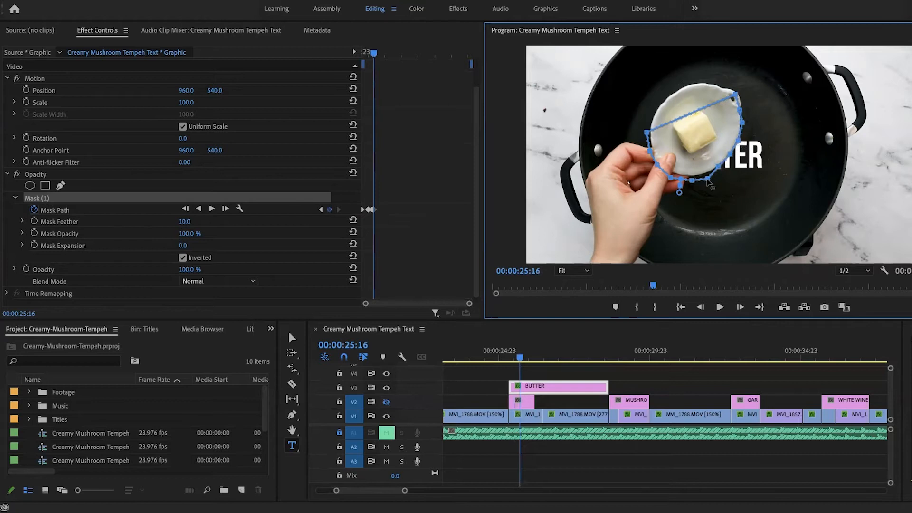
key(ctrl+z)
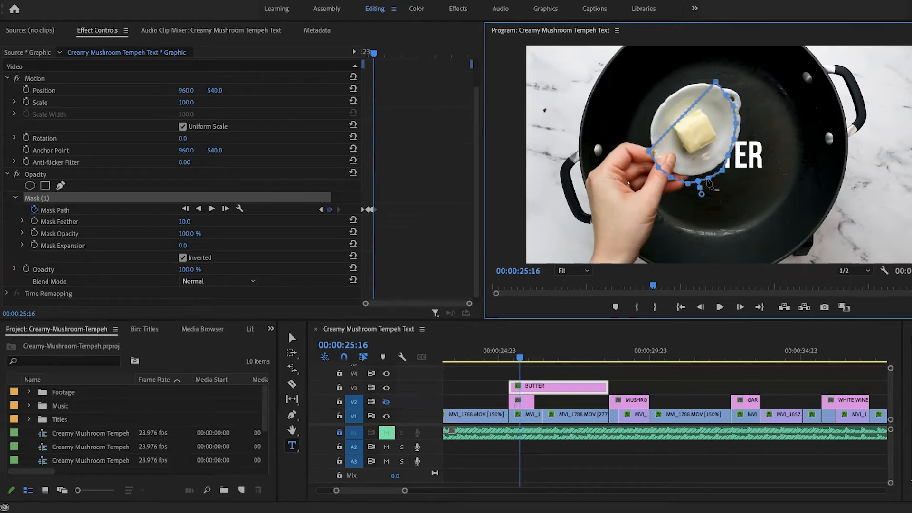
key(ctrl+z)
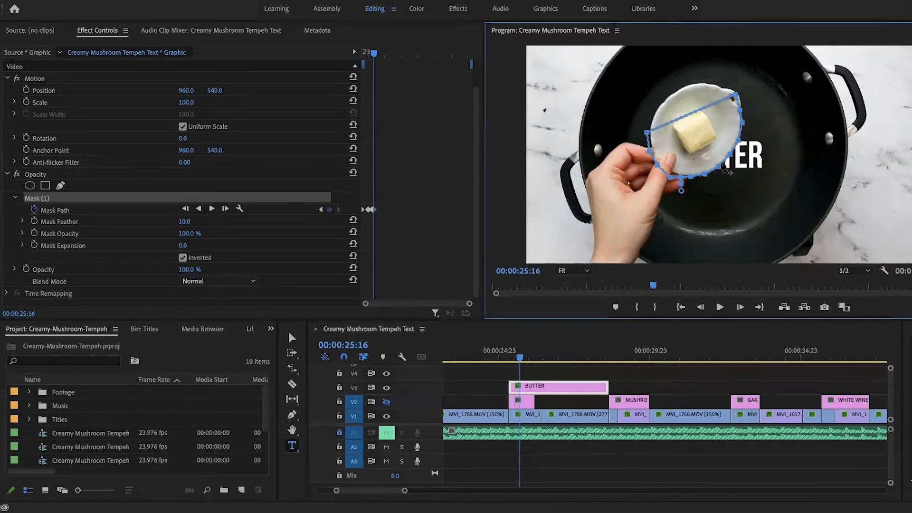
Step: Advance one frame past 00:00:25:16, add a Mask Path keyframe and pull the mask's lower-right points inward to the tilting plate
click(521, 358)
key(Right)
click(329, 210)
click(136, 198)
mouse_move(718, 166)
mouse_down()
mouse_move(738, 122)
mouse_move(702, 169)
mouse_up()
drag(691, 176, 715, 137)
Step: Add a Mask Path keyframe at 00:00:25:18 and, at 150% preview magnification, fit the mask along the butter's lower edge and the fingers
click(520, 358)
key(Right)
click(329, 209)
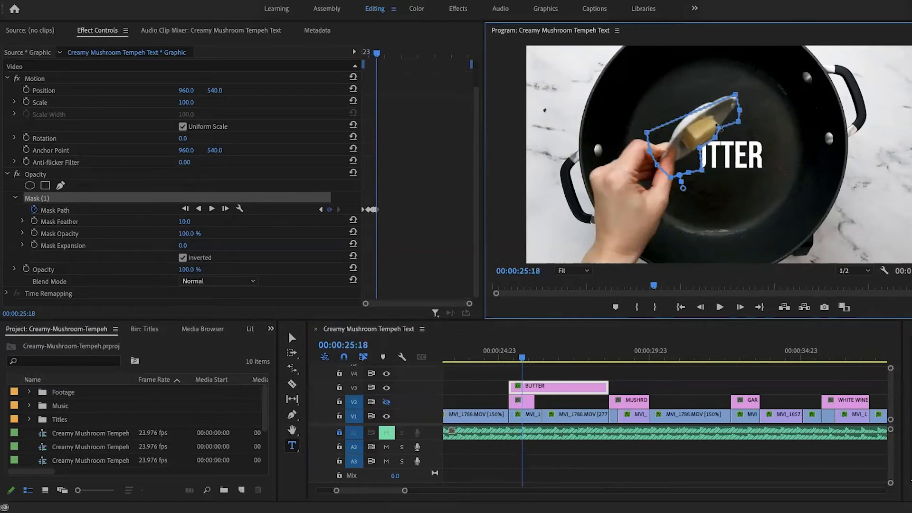
click(587, 271)
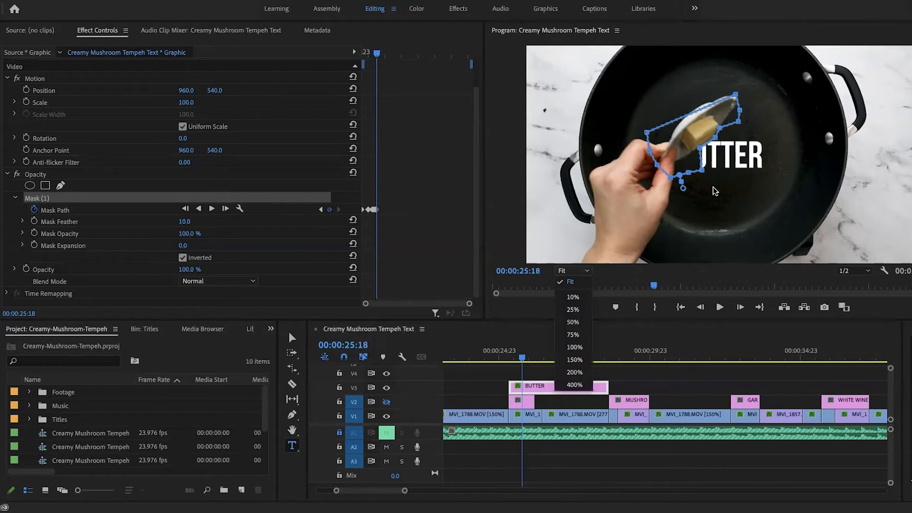
click(575, 359)
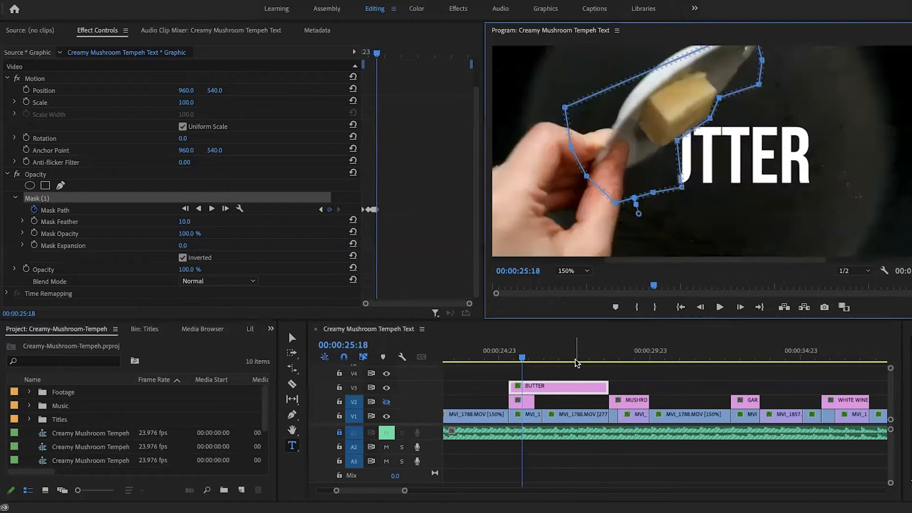
click(708, 117)
drag(679, 187, 653, 156)
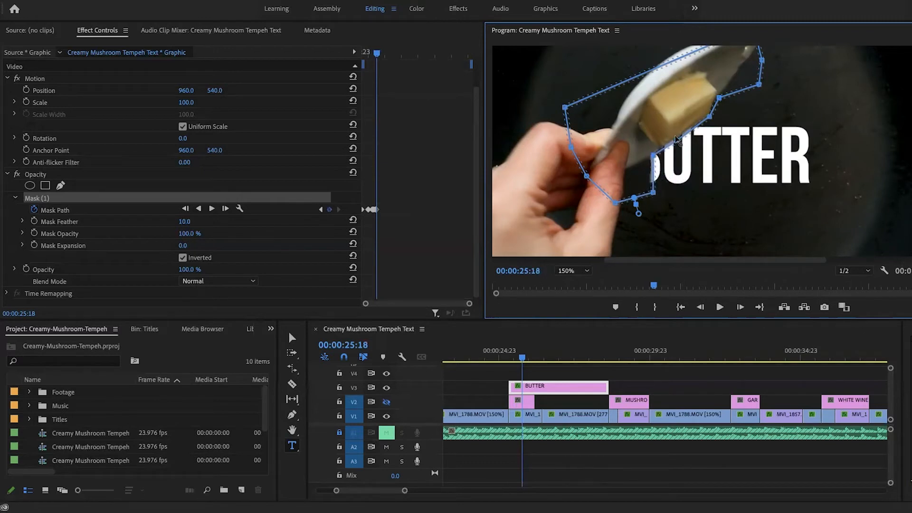
drag(653, 193, 636, 171)
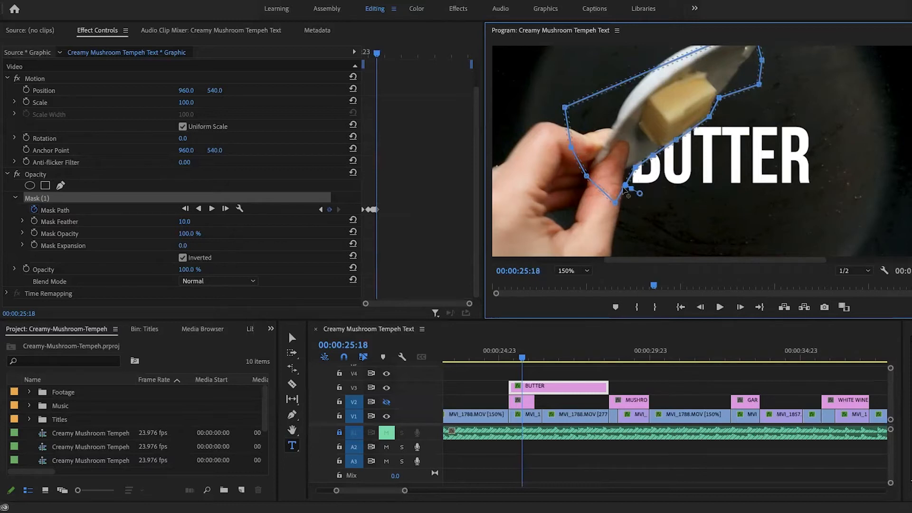
mouse_move(622, 183)
mouse_down()
mouse_move(625, 170)
mouse_move(625, 187)
mouse_up()
Step: Add a Mask Path keyframe at 00:00:25:19 and reshape the mask's lower points around the fingers and the tipped plate
click(522, 358)
key(Right)
click(329, 210)
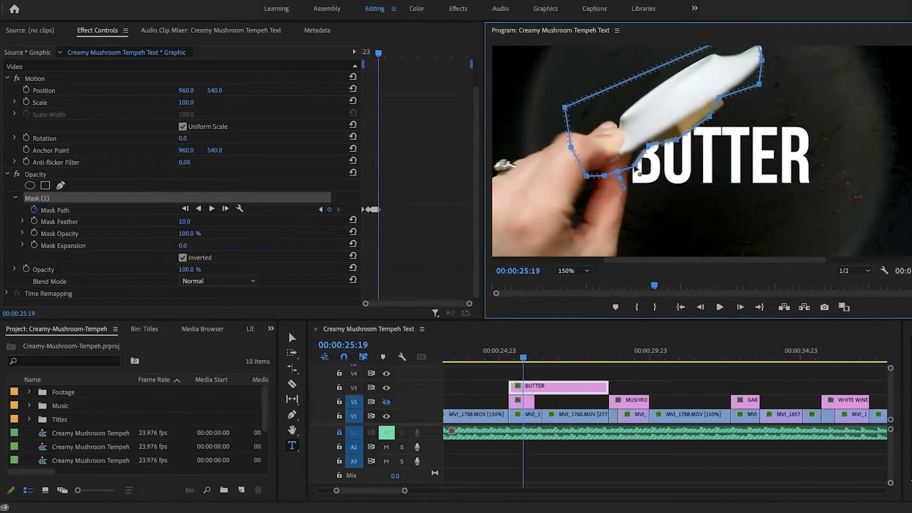
Step: At 00:00:25:20, extend the mask's lower and right points to follow the underside of the flipped plate and the fingertips
click(525, 359)
drag(676, 140, 652, 175)
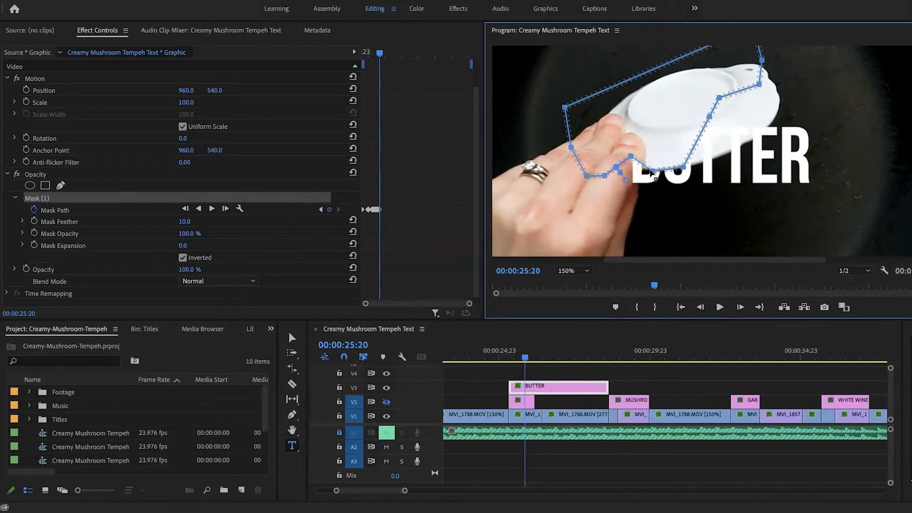
drag(630, 158, 639, 195)
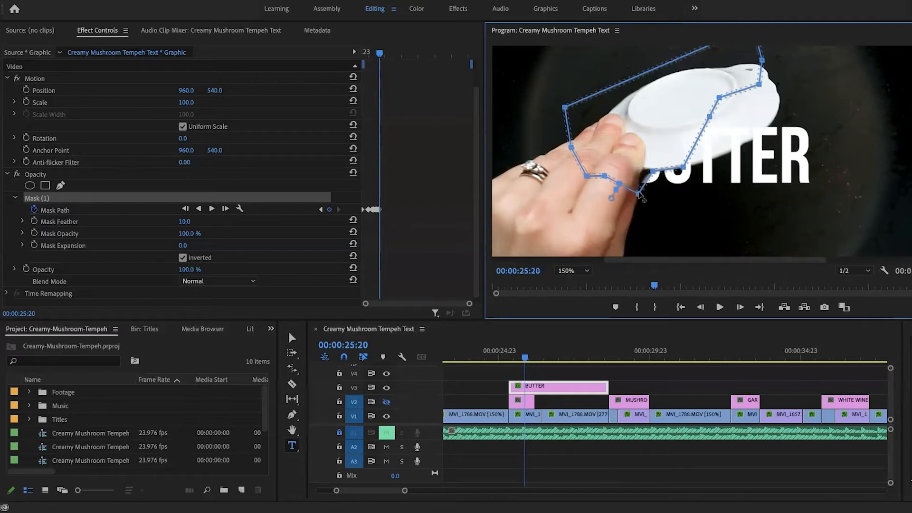
drag(648, 173, 645, 172)
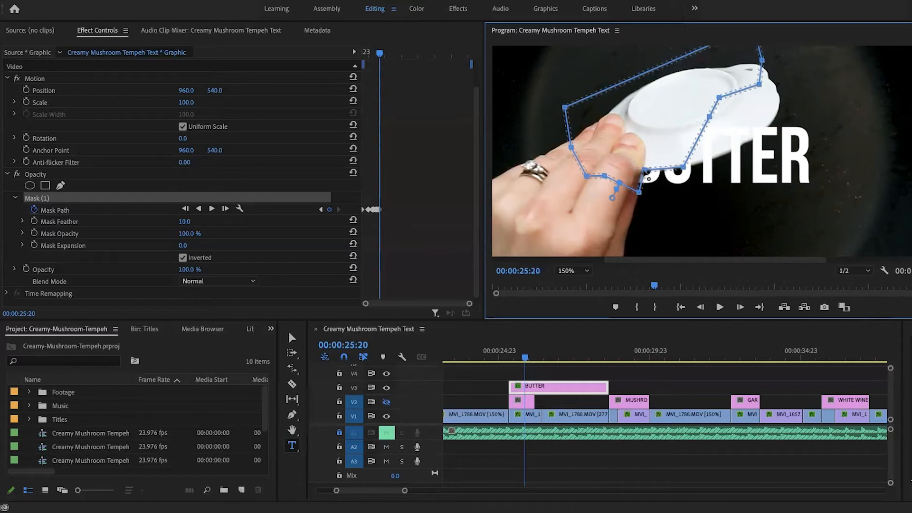
drag(637, 192, 638, 197)
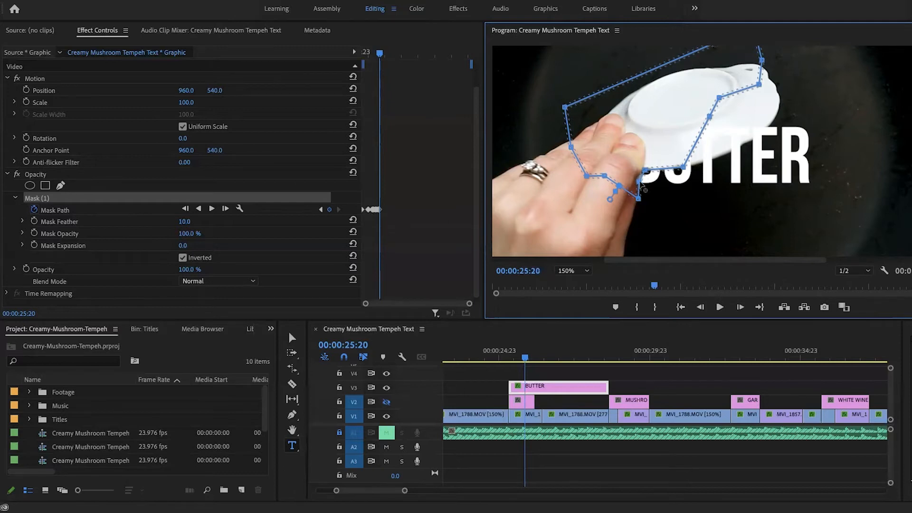
drag(709, 117, 713, 164)
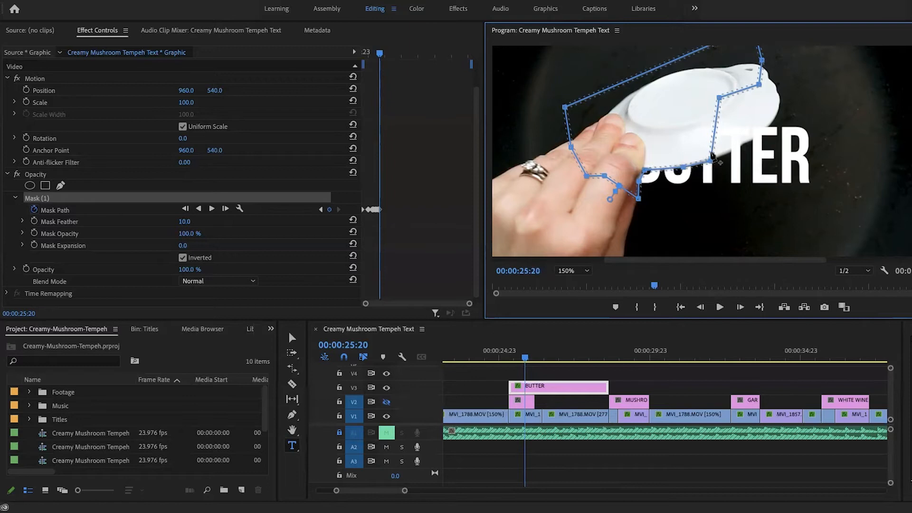
drag(718, 97, 743, 147)
drag(761, 61, 781, 95)
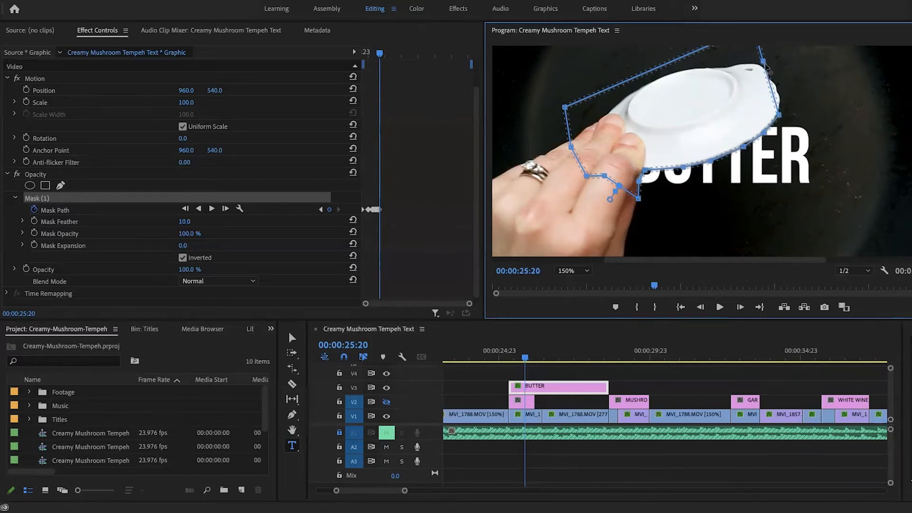
Step: At 00:00:25:22, move the mask's lower and right points outward to the rim of the turned plate
drag(525, 357, 527, 357)
click(177, 197)
mouse_move(645, 170)
mouse_down()
mouse_move(656, 179)
mouse_move(648, 187)
mouse_up()
drag(683, 167, 710, 178)
drag(744, 147, 740, 169)
drag(764, 133, 765, 154)
drag(778, 115, 783, 137)
drag(781, 95, 792, 119)
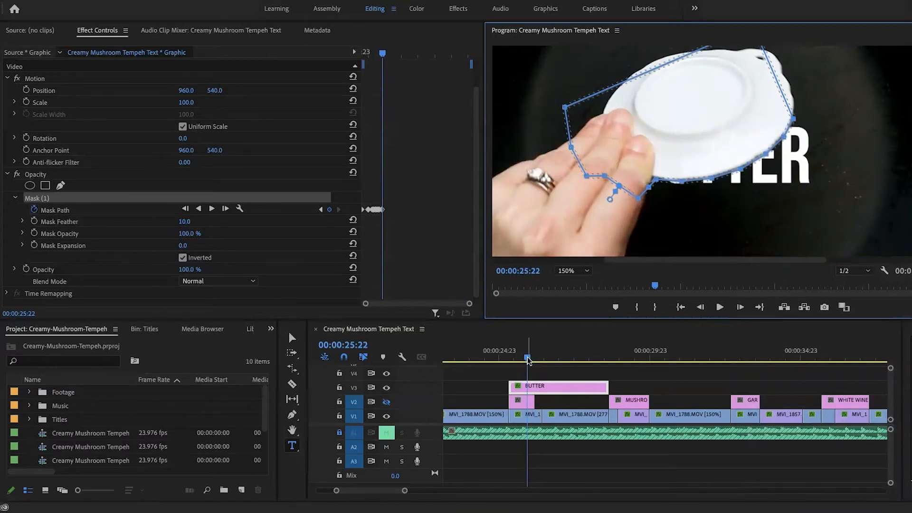
Step: Advance one frame past 00:00:25:22 and push the mask's lower and right points farther out to cover the plate
drag(527, 357, 529, 357)
click(177, 198)
drag(681, 182, 656, 187)
drag(711, 179, 770, 167)
drag(783, 138, 804, 121)
Step: Advance one frame, add a Mask Path keyframe and draw the mask's lower and right points back in to the plate's rim
drag(528, 358, 529, 359)
click(328, 208)
drag(682, 194, 679, 172)
drag(656, 188, 650, 178)
drag(713, 190, 712, 170)
drag(770, 167, 751, 154)
drag(793, 145, 783, 101)
Step: Add a Mask Path keyframe at 00:00:26:01 and align the mask's lower and right points with the plate's rim
drag(529, 358, 530, 358)
click(330, 209)
mouse_move(650, 179)
mouse_down()
mouse_move(646, 188)
mouse_move(650, 180)
mouse_up()
drag(679, 173, 679, 184)
drag(711, 170, 714, 179)
mouse_move(751, 154)
mouse_down()
mouse_move(747, 166)
mouse_move(769, 153)
mouse_up()
drag(783, 123, 787, 128)
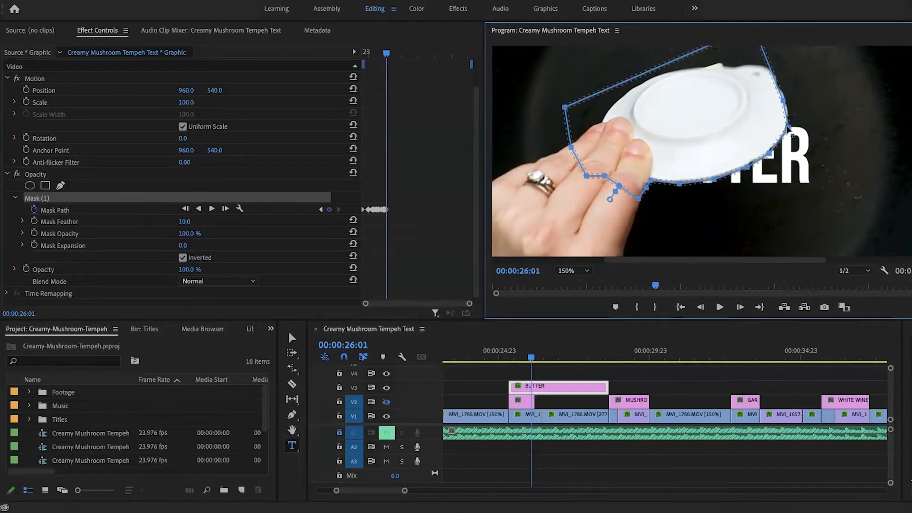
Step: Advance one frame past 00:00:26:01 and refine the mask points along the plate's bottom edge and right side
drag(530, 358, 532, 358)
click(285, 155)
drag(714, 179, 659, 193)
drag(747, 168, 767, 149)
drag(788, 127, 785, 125)
Step: Advance one more frame and lower the mask points beside the fingers while matching the remaining points to the plate's lower rim
drag(532, 358, 533, 358)
click(285, 198)
drag(679, 190, 718, 190)
drag(746, 163, 772, 151)
drag(784, 126, 789, 127)
drag(646, 188, 647, 200)
drag(658, 193, 662, 202)
Step: Advance one frame and pull the mask's right-side points inward and upward as the plate moves away from the title
drag(533, 358, 534, 358)
click(233, 197)
drag(662, 202, 648, 190)
drag(682, 200, 710, 149)
drag(751, 170, 757, 98)
drag(783, 101, 761, 82)
Step: Advance one frame and tighten the mask's lower and right points farther inward to follow the receding plate edge
drag(534, 358, 536, 358)
click(236, 198)
drag(679, 170, 679, 165)
drag(663, 181, 662, 179)
drag(711, 149, 703, 143)
drag(731, 135, 720, 124)
drag(749, 114, 726, 123)
drag(756, 97, 741, 93)
Step: Advance to the frame before 00:00:26:07 and shift the mask's upper-right points left to the start of the BUTTER title
drag(535, 358, 537, 358)
click(236, 198)
drag(663, 178, 698, 184)
drag(679, 166, 693, 147)
drag(720, 124, 675, 139)
drag(726, 123, 652, 137)
drag(741, 92, 629, 132)
drag(652, 137, 646, 137)
drag(761, 82, 611, 132)
Step: At 00:00:26:07, move the mask points below and left of the BUTTER title so the mask no longer covers the letters
drag(537, 358, 538, 358)
click(236, 198)
drag(699, 183, 638, 185)
drag(701, 167, 675, 181)
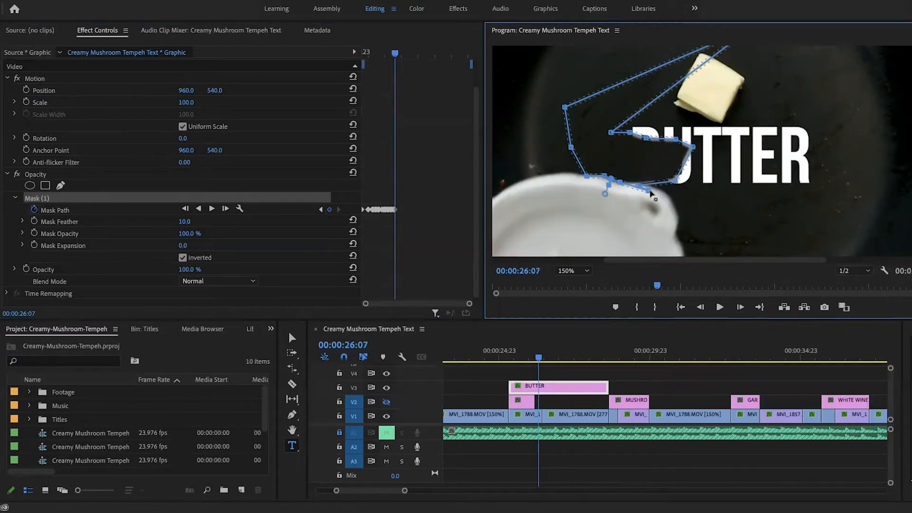
drag(604, 176, 566, 216)
drag(587, 176, 521, 207)
drag(619, 186, 582, 226)
drag(638, 198, 603, 238)
drag(648, 190, 624, 242)
drag(638, 185, 649, 243)
drag(675, 180, 654, 189)
drag(693, 147, 641, 183)
drag(675, 139, 627, 182)
drag(645, 138, 610, 177)
drag(630, 132, 594, 174)
Step: Add a Mask Path keyframe at 00:00:26:08 and move the mask's remaining points clear below the letter B
drag(538, 358, 539, 358)
click(326, 204)
drag(641, 183, 651, 212)
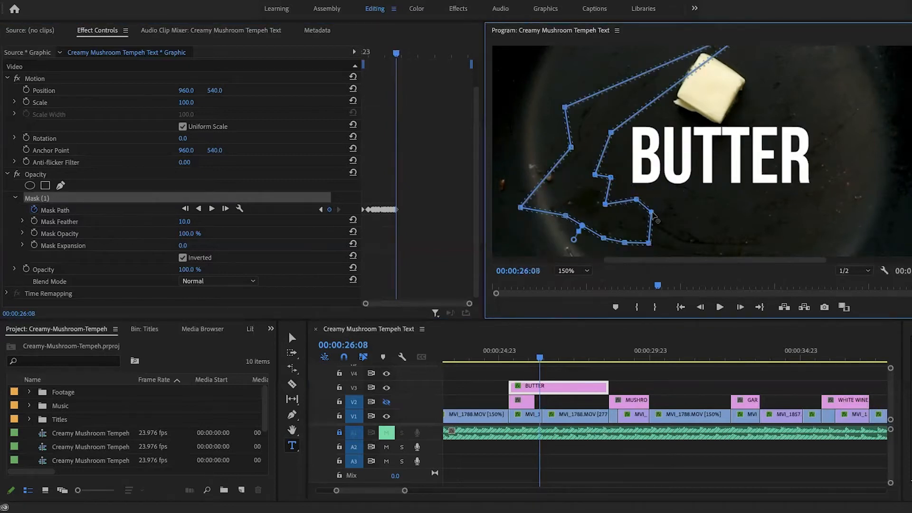
Step: Fit the preview to the frame and play the sequence from 00:00:25:01 to check the title's mask animation
click(589, 271)
click(568, 281)
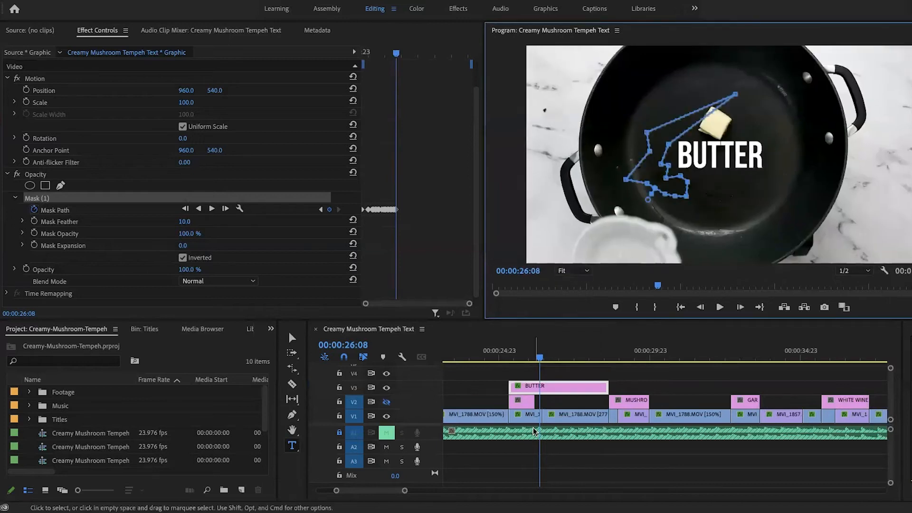
drag(515, 355, 509, 357)
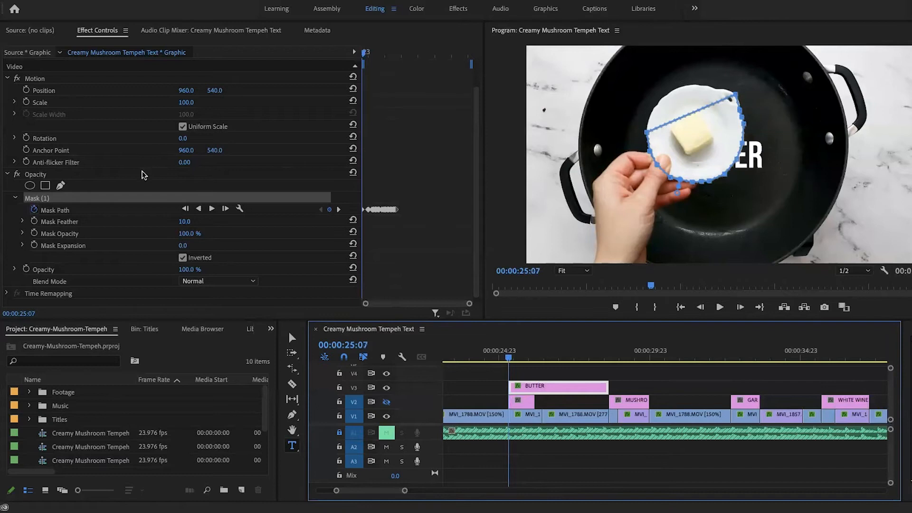
click(8, 175)
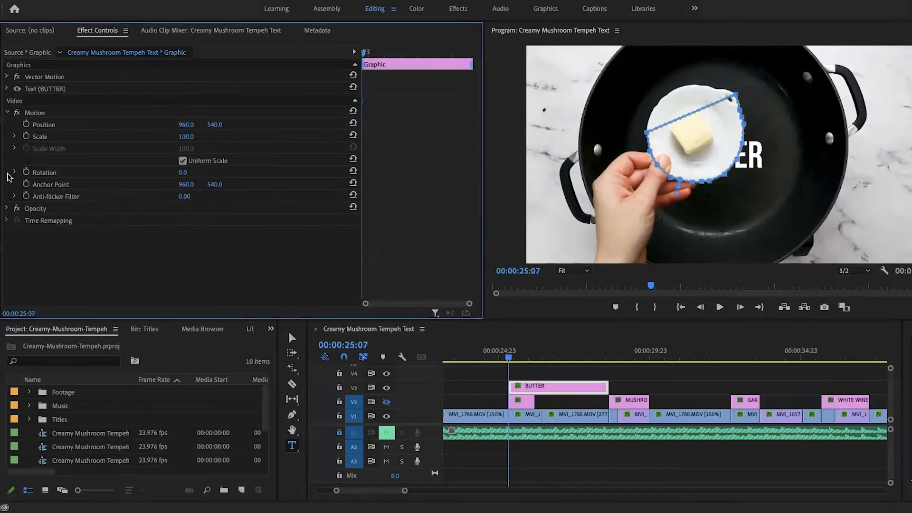
click(585, 375)
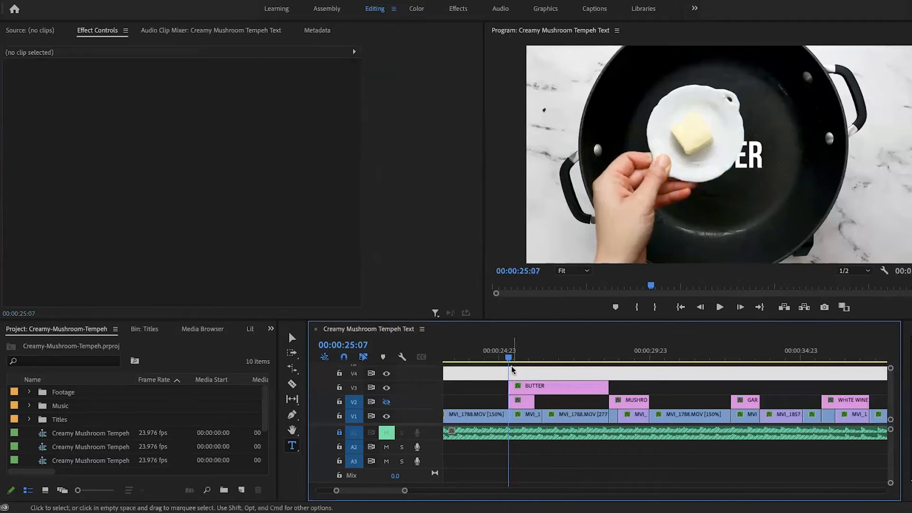
drag(509, 357, 501, 359)
key(space)
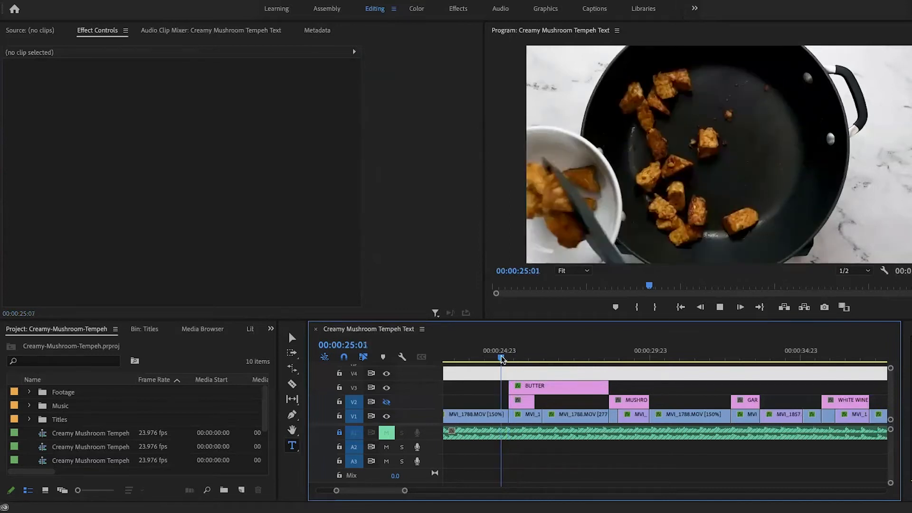
key(space)
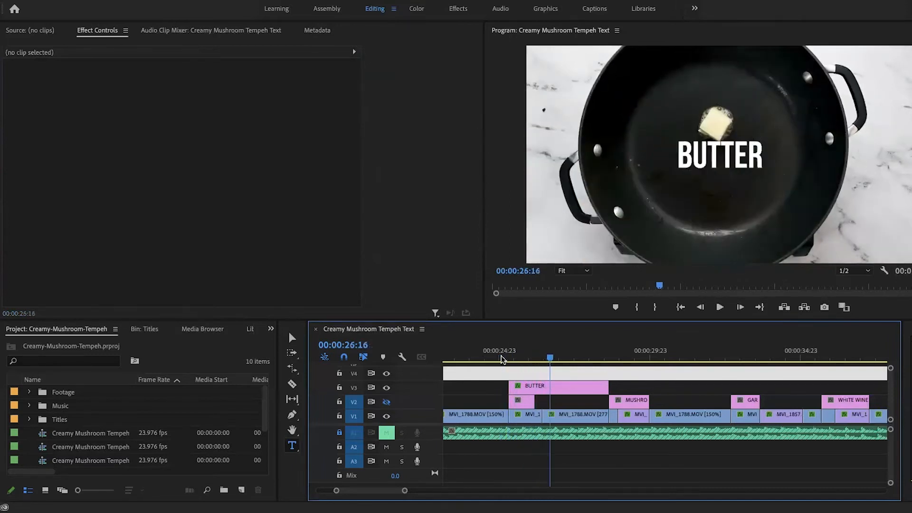
Step: Select the upper BUTTER title clip at 00:00:26:09 and show its opacity mask path in the preview at 150% zoom
mouse_move(549, 352)
mouse_down()
mouse_move(504, 356)
mouse_move(556, 364)
mouse_move(546, 362)
mouse_up()
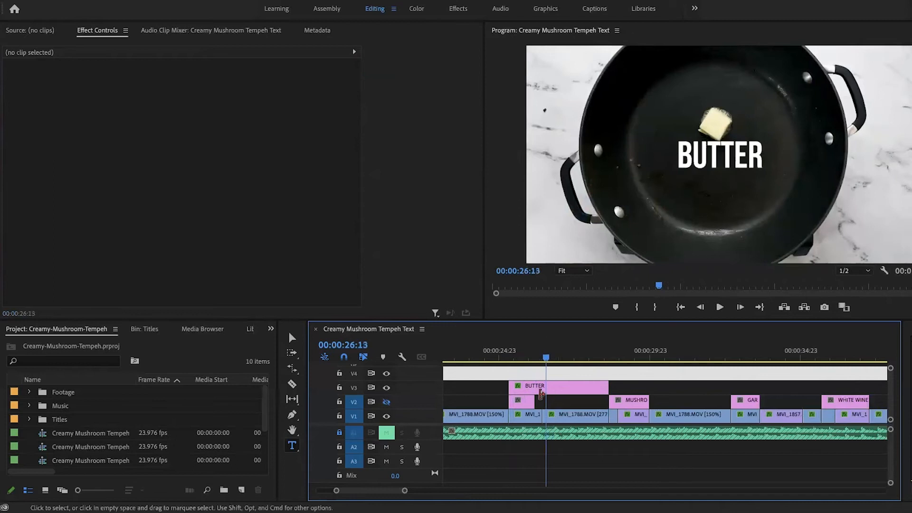
scroll(542, 393, up, 3)
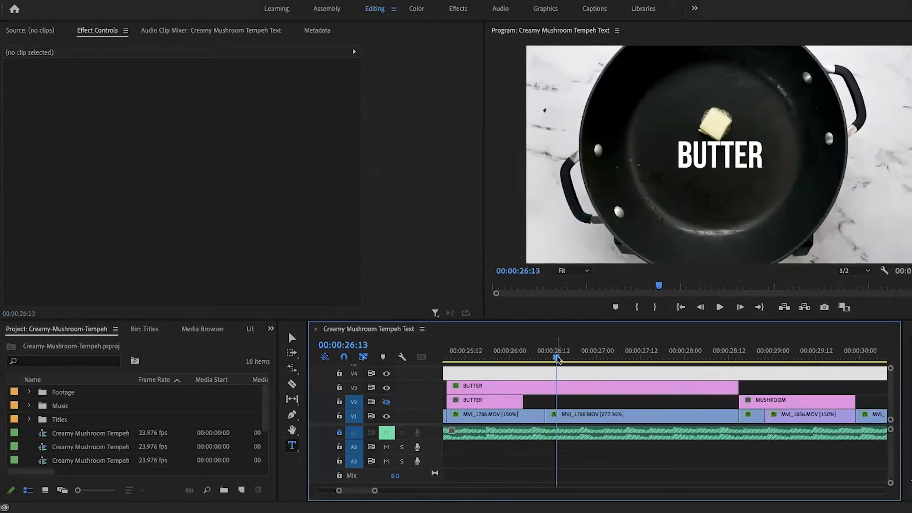
drag(551, 357, 538, 363)
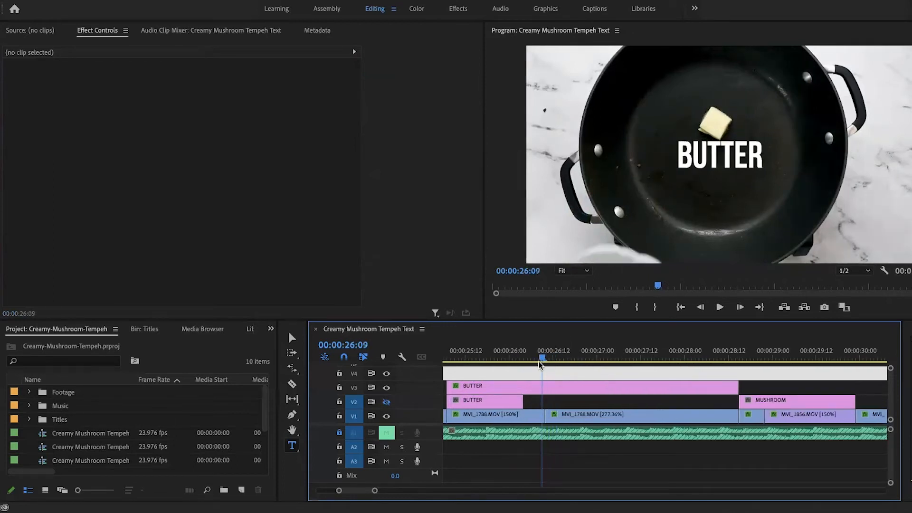
click(538, 388)
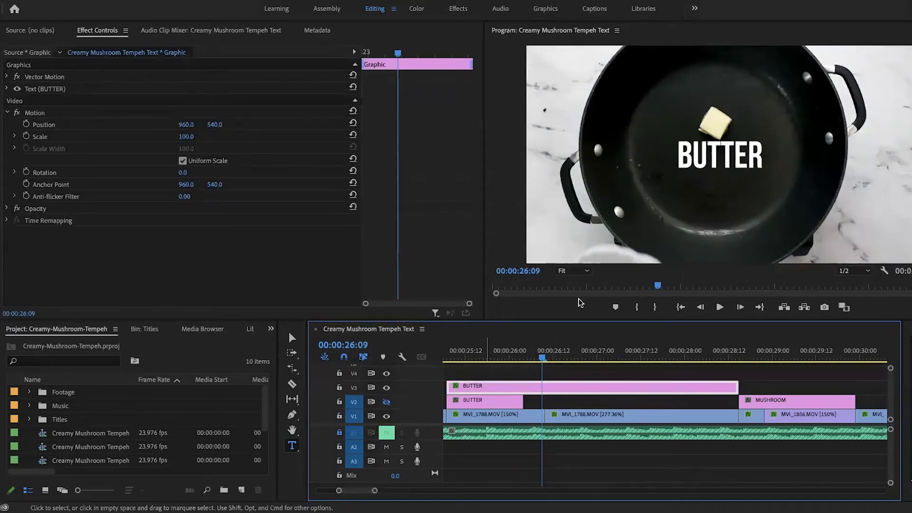
click(7, 208)
click(54, 244)
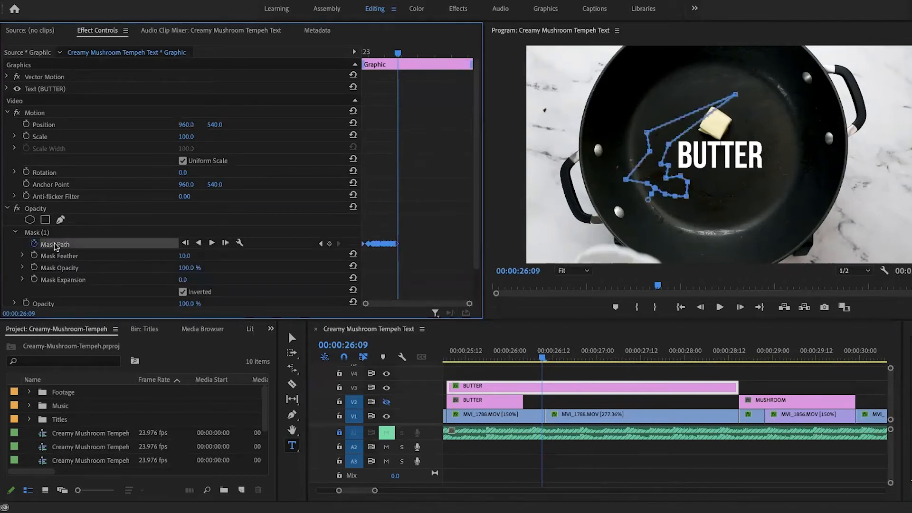
click(582, 271)
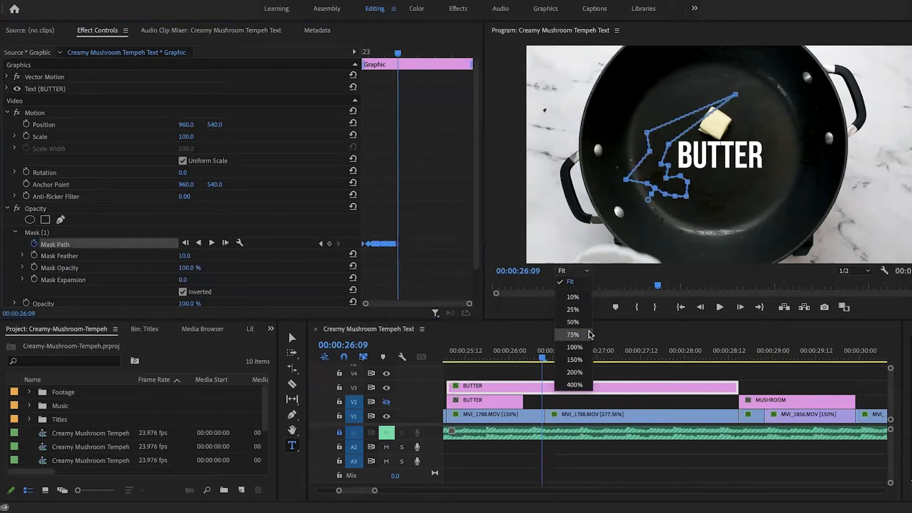
click(574, 360)
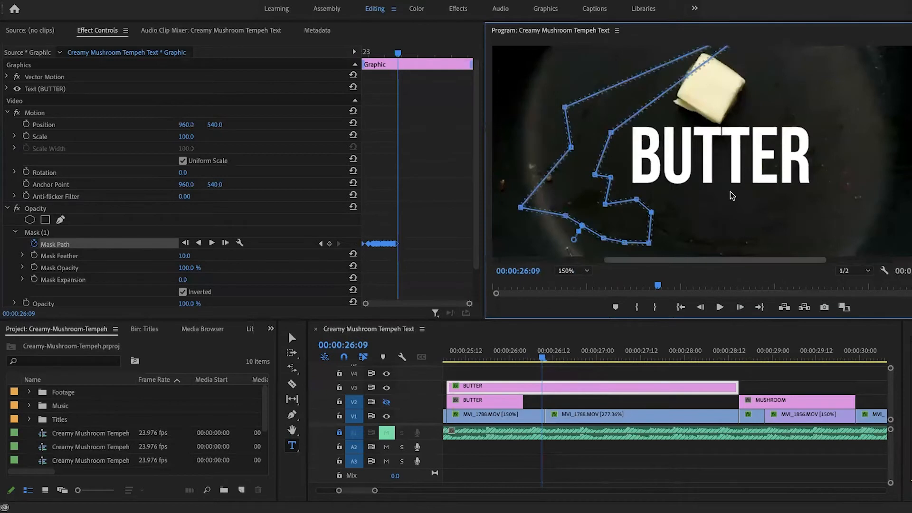
Step: Step frame by frame between 00:00:26:09 and 00:00:26:16 to examine how the bubbles around the butter spread toward the title
click(541, 354)
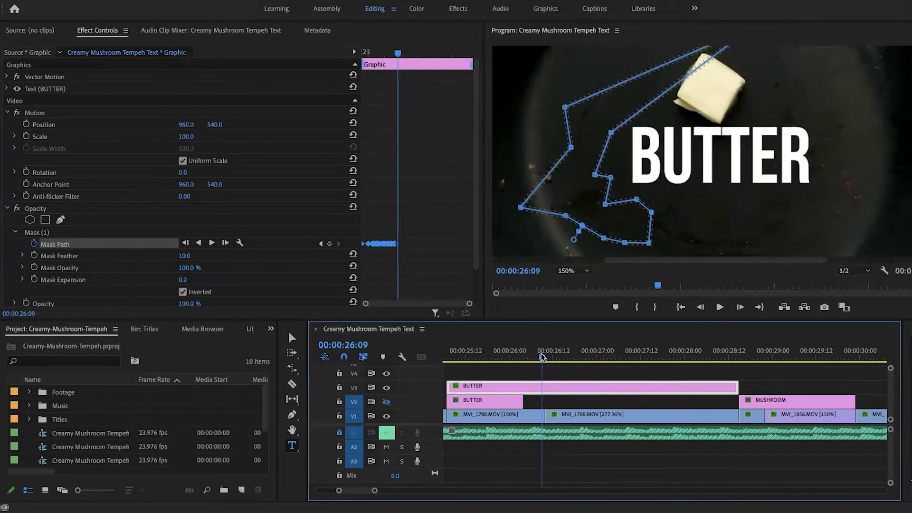
key(Right)
key(Right)
key(Right)
key(Right)
key(Right)
key(Right)
key(Right)
key(Right)
key(Right)
key(Right)
key(Right)
key(Right)
key(Right)
key(Right)
key(Right)
key(Right)
key(Right)
key(Right)
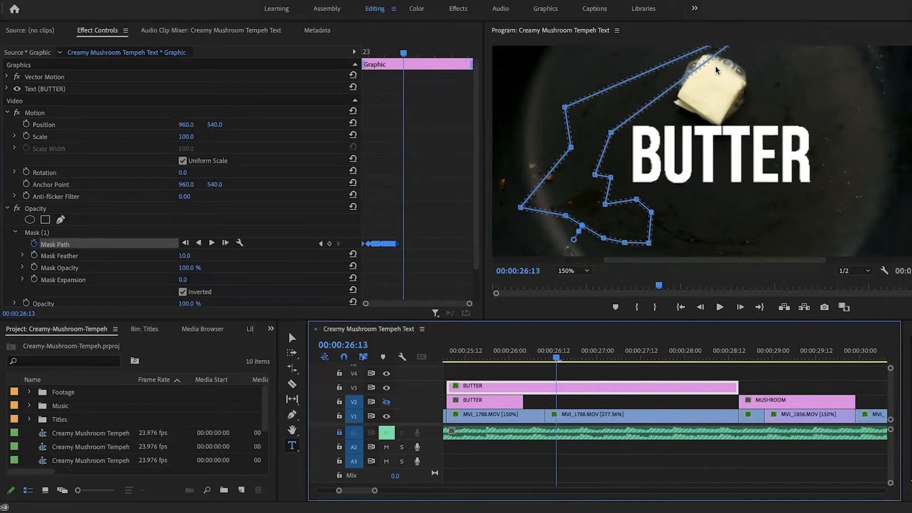
key(Left)
key(Left)
key(Left)
key(Left)
key(Left)
key(Left)
key(Left)
key(Left)
key(Left)
key(Left)
key(Left)
key(Left)
key(Left)
key(Left)
key(Left)
key(Left)
key(Left)
key(Left)
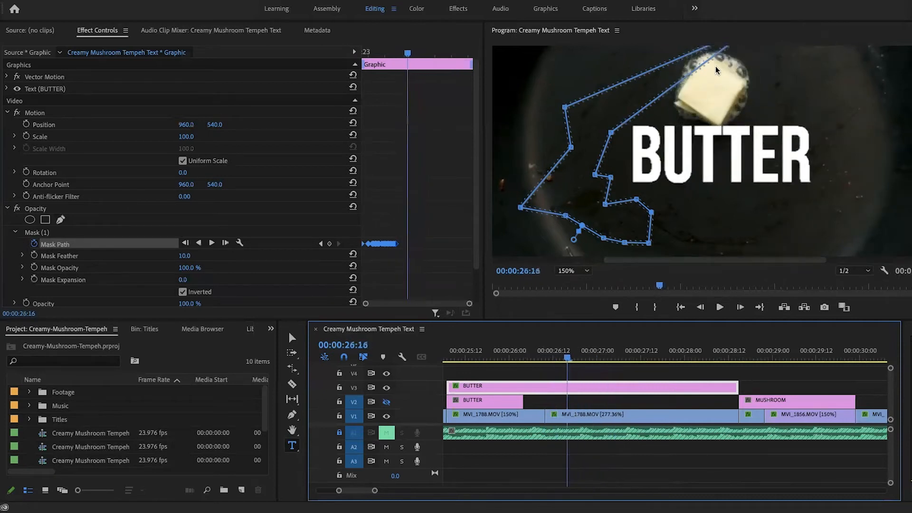
key(Right)
key(Right)
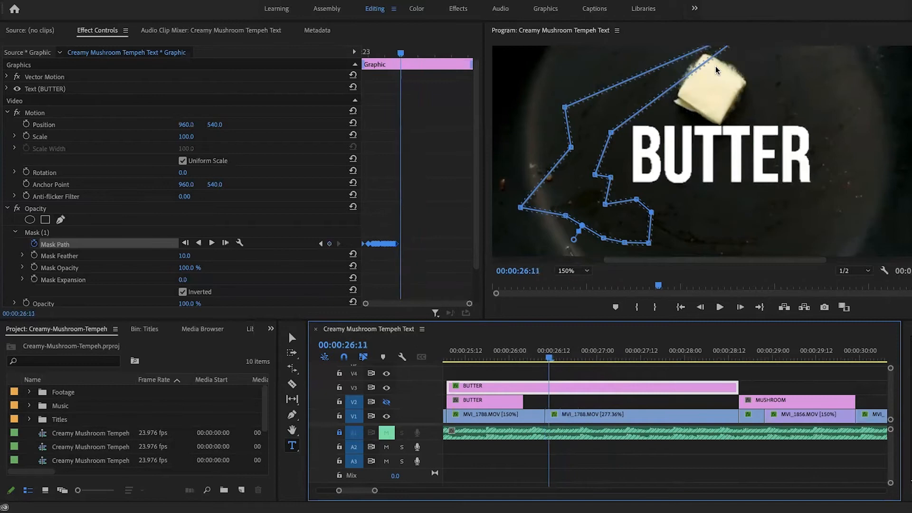
Step: At 00:00:26:11, move the mask's upper points onto the top, right and bottom corners of the butter cube
drag(715, 66, 603, 193)
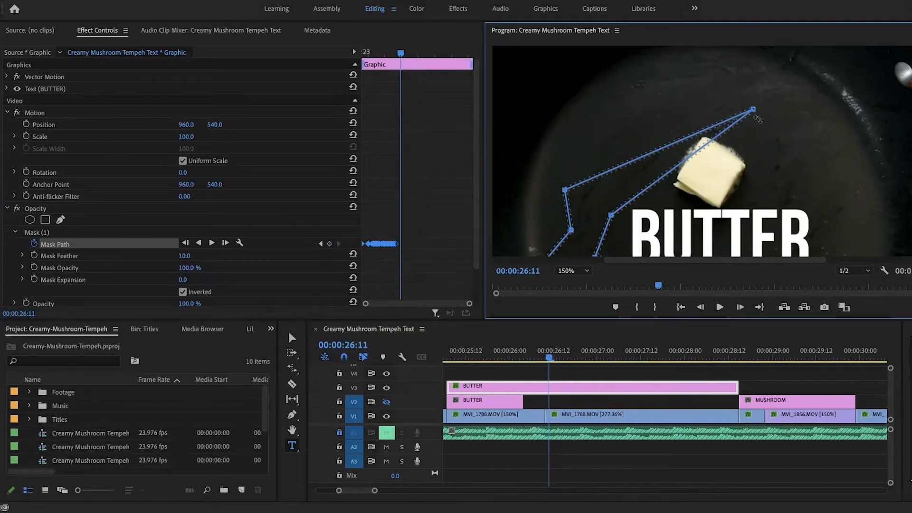
drag(754, 111, 791, 155)
drag(564, 189, 705, 138)
drag(792, 154, 745, 166)
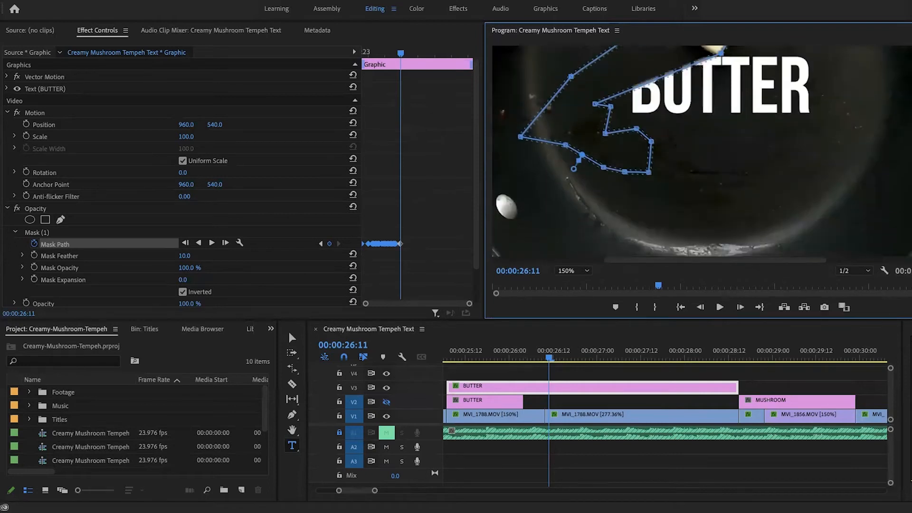
scroll(592, 156, up, 2)
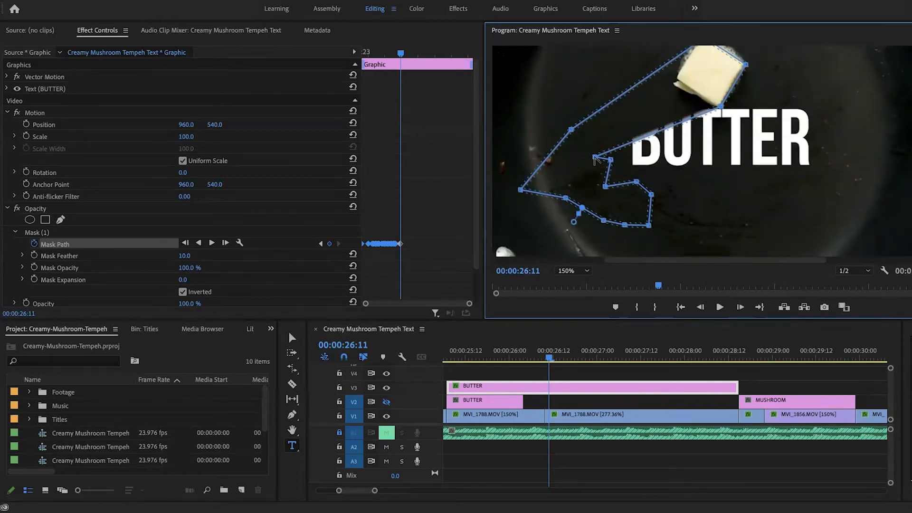
Step: Line up the mask's lower points along the butter's lower-left edge and pull the far-left points up beside it
drag(595, 157, 697, 96)
drag(605, 186, 679, 89)
drag(636, 181, 670, 81)
drag(648, 225, 591, 152)
drag(650, 195, 661, 79)
drag(571, 130, 588, 57)
drag(521, 189, 566, 80)
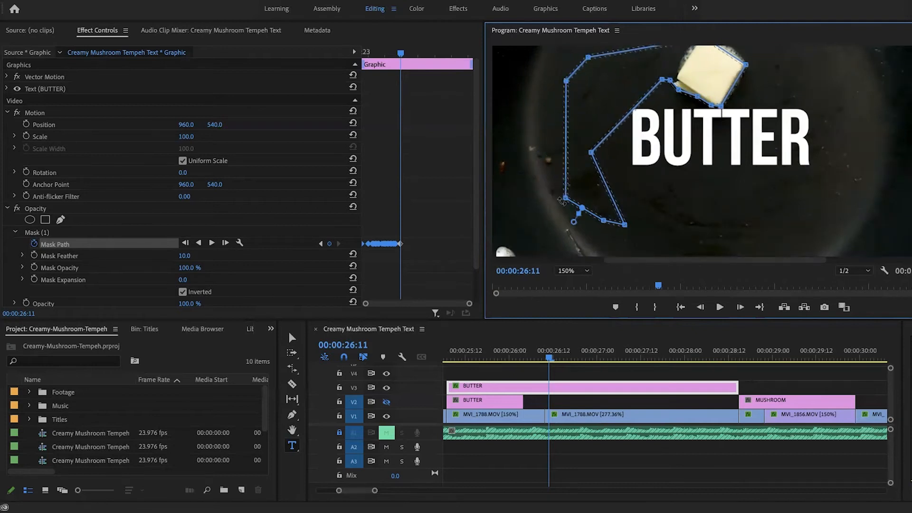
Step: Move the remaining low mask points up above the letter B so the mask clears the BUTTER title
drag(565, 198, 577, 102)
click(628, 114)
drag(592, 154, 608, 101)
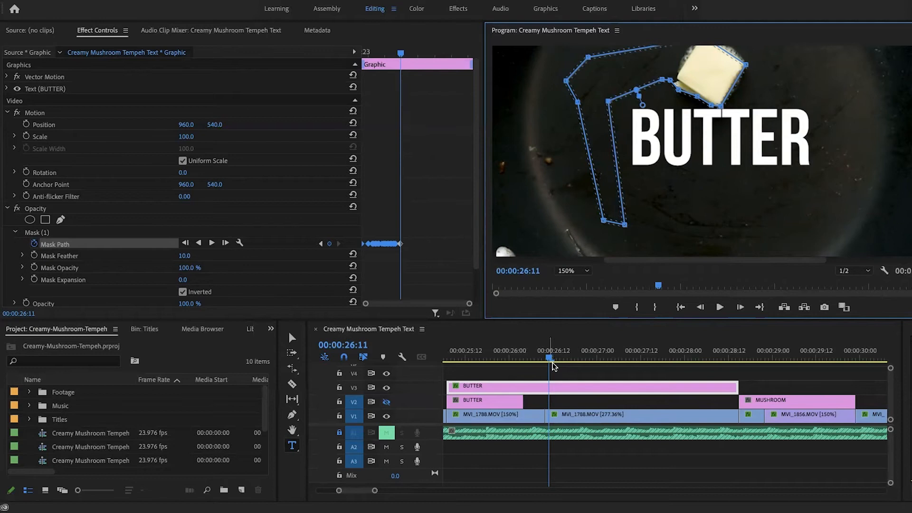
drag(624, 225, 597, 100)
drag(603, 220, 586, 101)
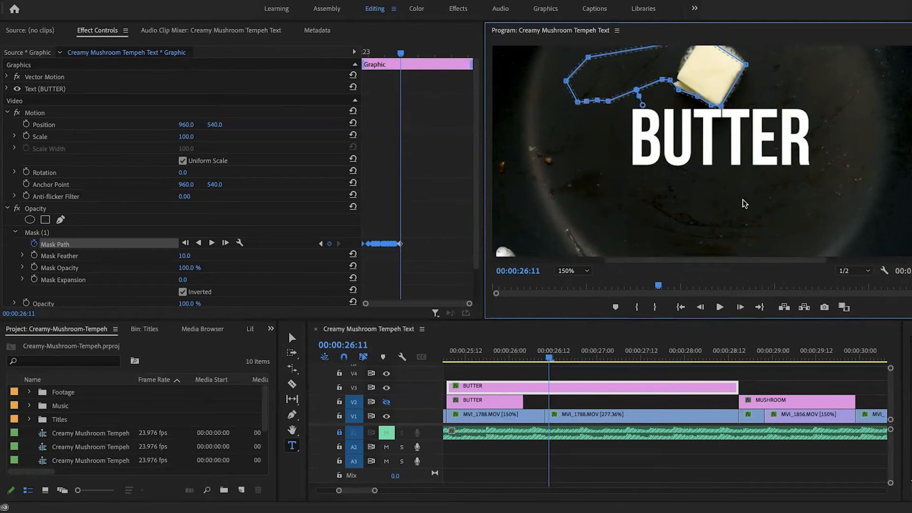
Step: At 00:00:26:14, keyframe the mask path and adjust its lower-right points to follow the butter's bottom corner and bubbles
click(548, 357)
key(Right)
key(Right)
key(Right)
click(316, 230)
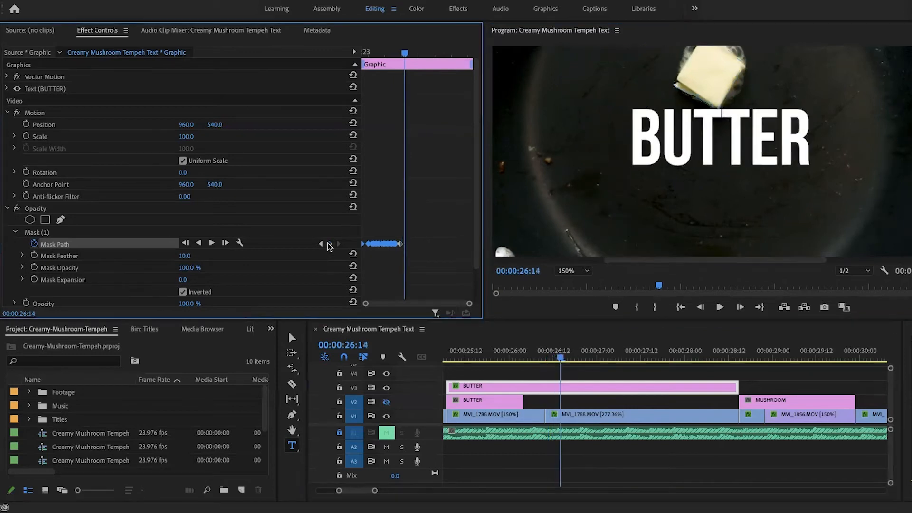
drag(720, 105, 721, 110)
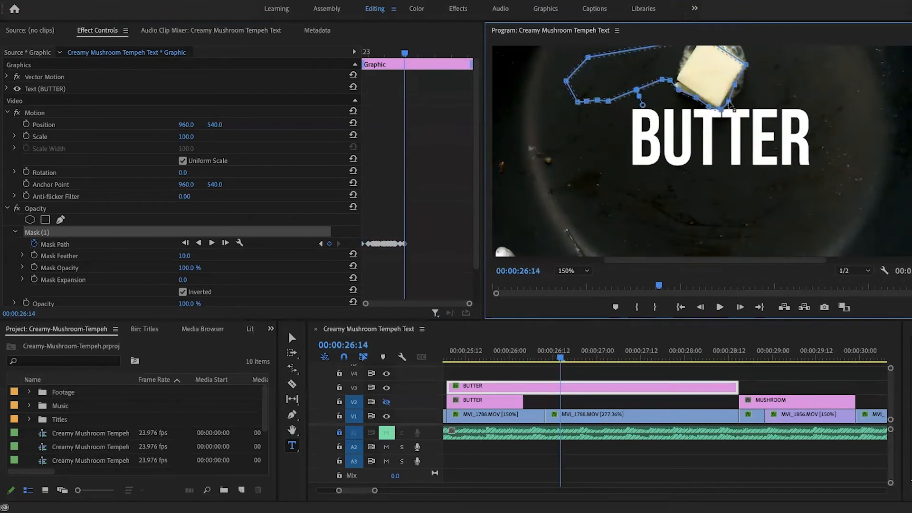
scroll(702, 151, up, 3)
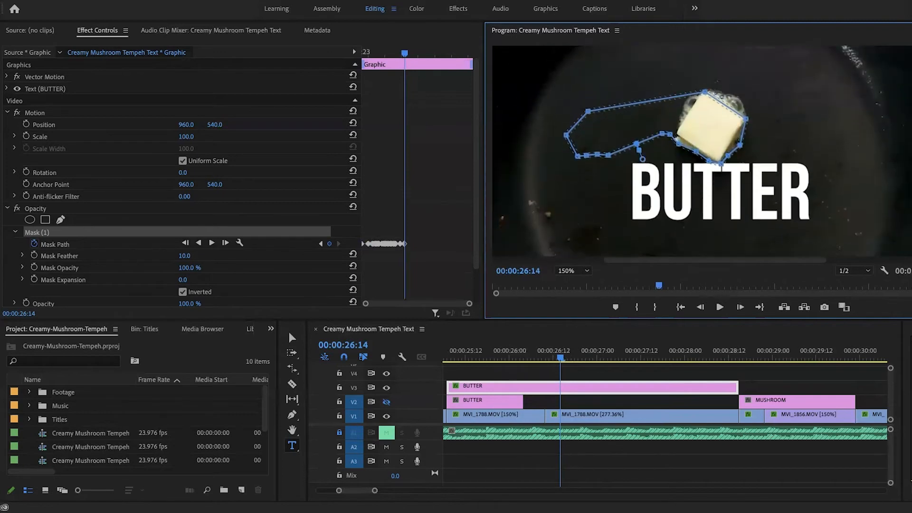
Step: At 00:00:26:16, reshape the mask's lower and right points around the bubbles, undoing the accidental shift of the whole mask
drag(559, 357, 567, 357)
click(330, 243)
click(690, 158)
drag(677, 143, 743, 145)
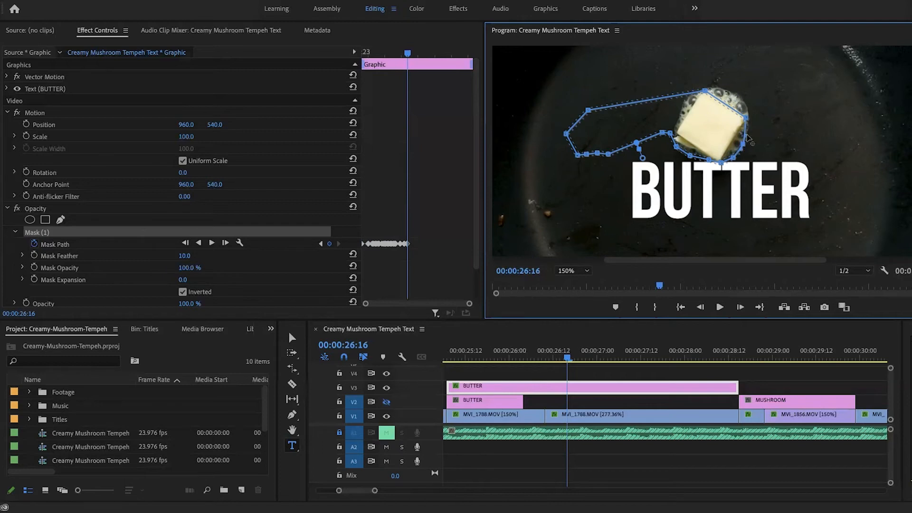
drag(757, 121, 760, 123)
key(ctrl+z)
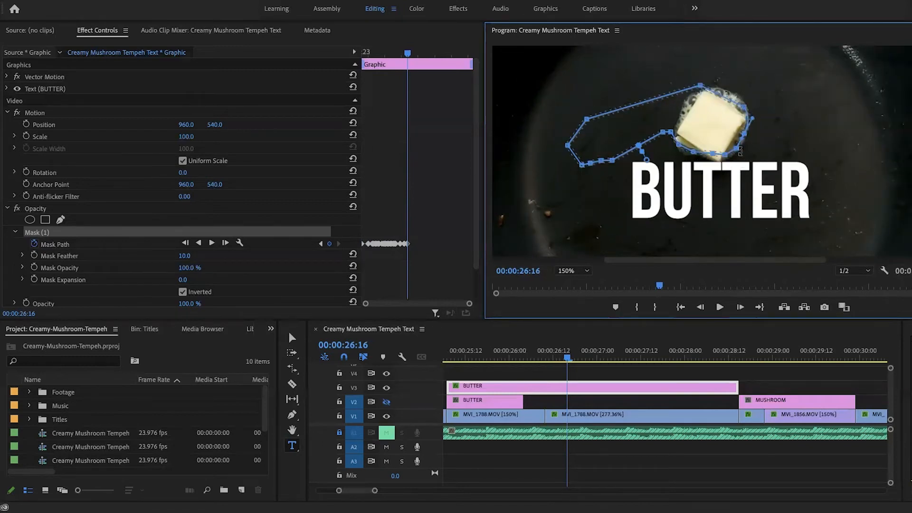
key(ctrl+z)
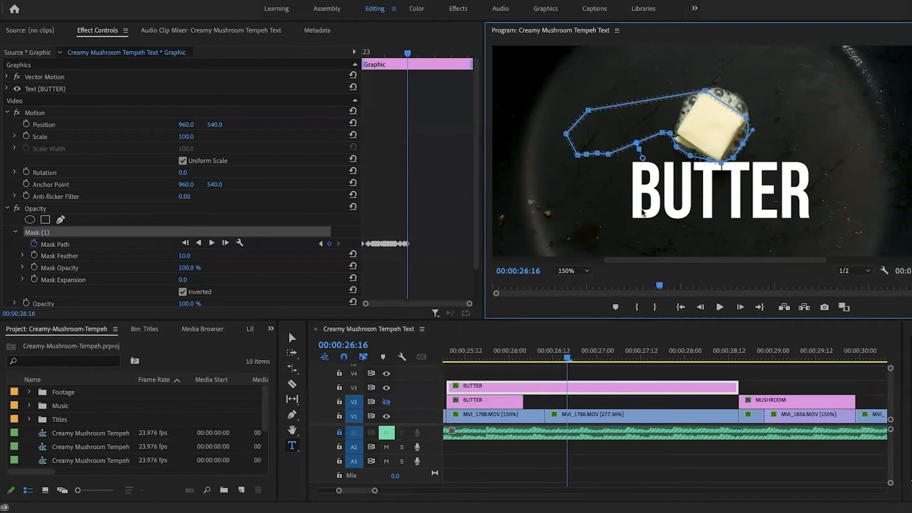
Step: Lower the mask's bottom point at 00:00:26:16 so it covers the bubbles overlapping the top of the title's letters
click(587, 270)
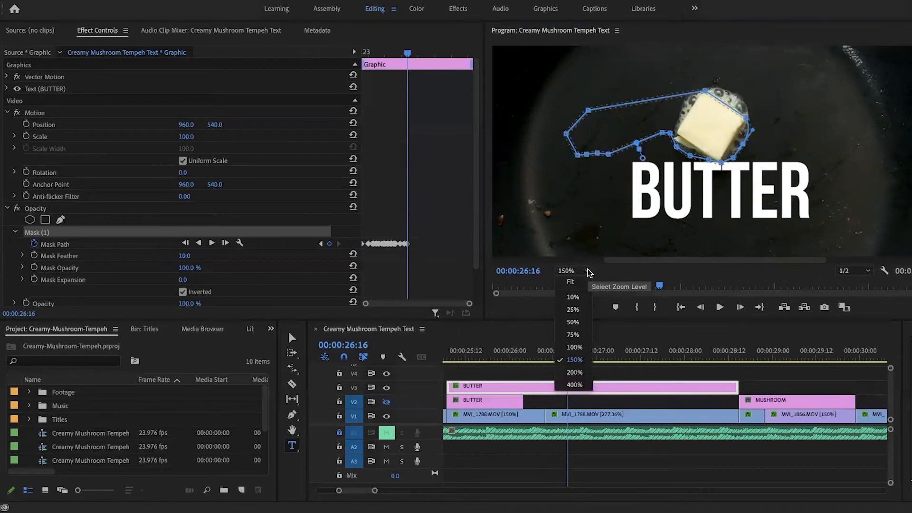
click(568, 365)
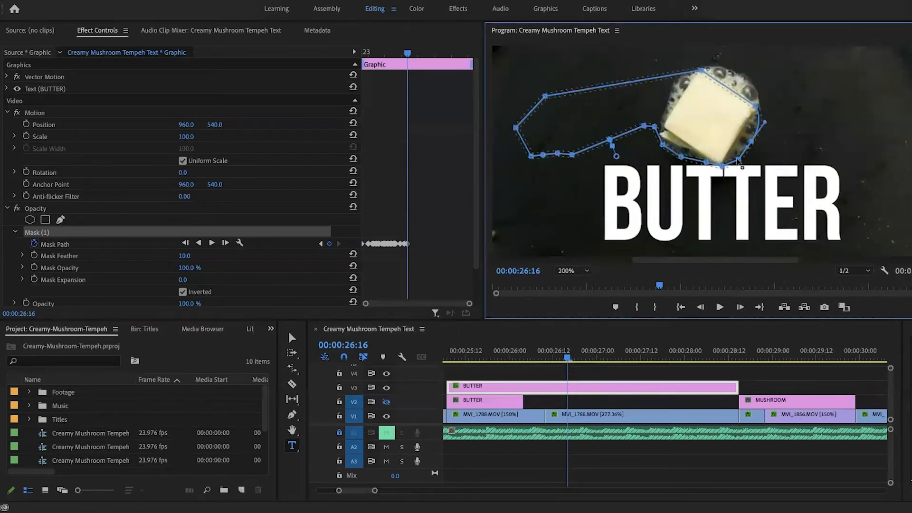
drag(705, 162, 722, 174)
Step: Add a Mask Path keyframe at 00:00:26:18 and push the lower-left mask points outward to the edge of the bubbles
click(566, 356)
key(Right)
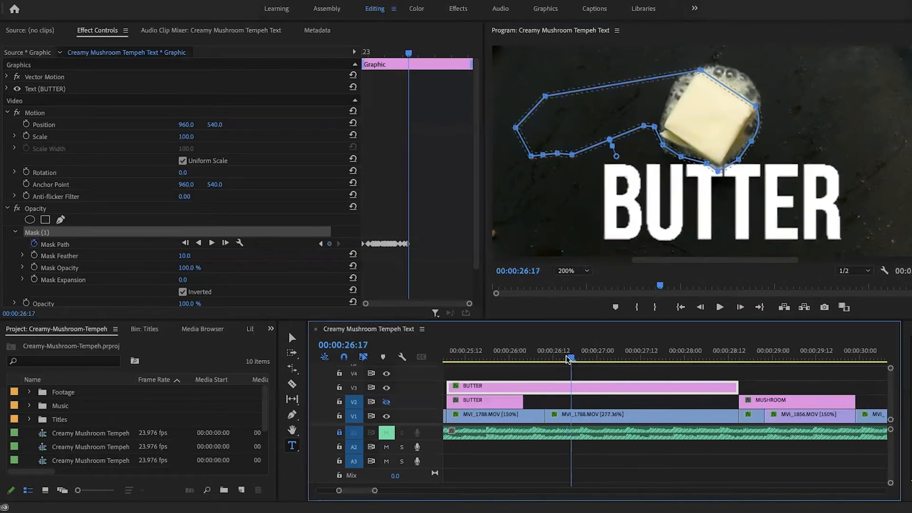
key(Right)
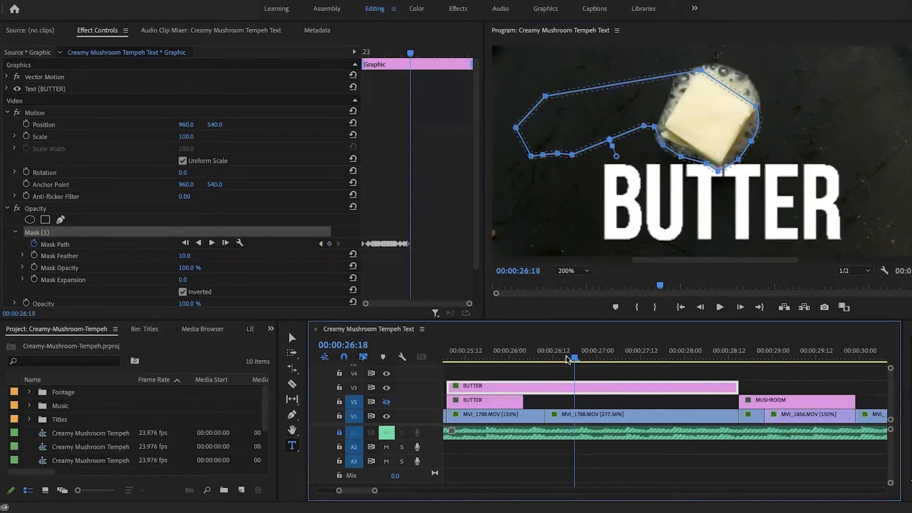
click(330, 244)
click(288, 232)
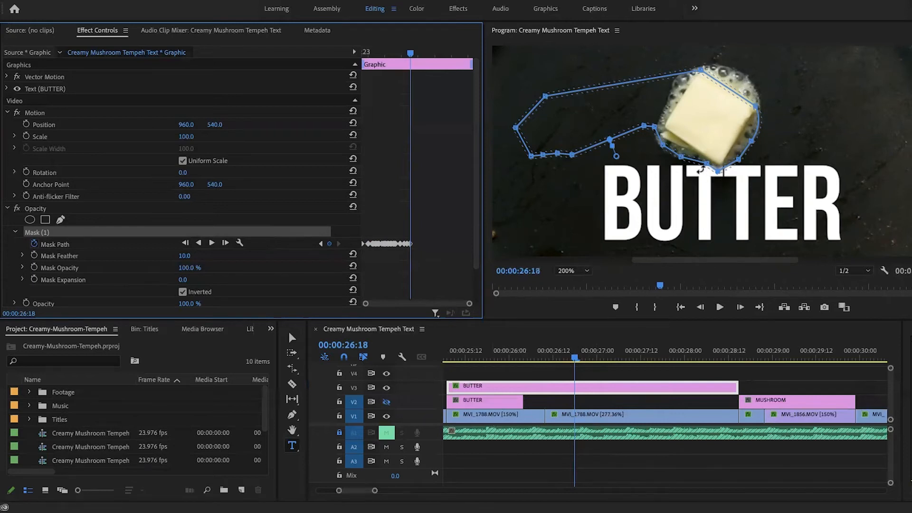
click(681, 162)
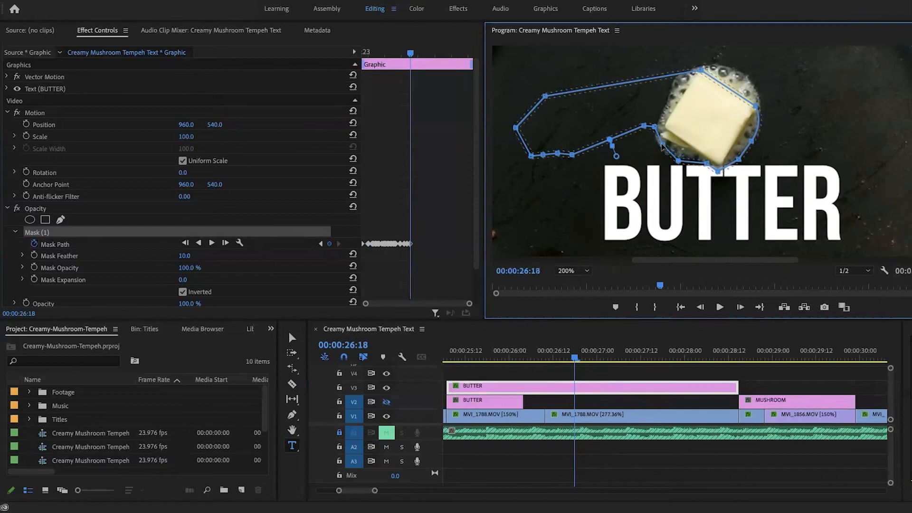
drag(662, 145, 656, 144)
drag(716, 174, 718, 172)
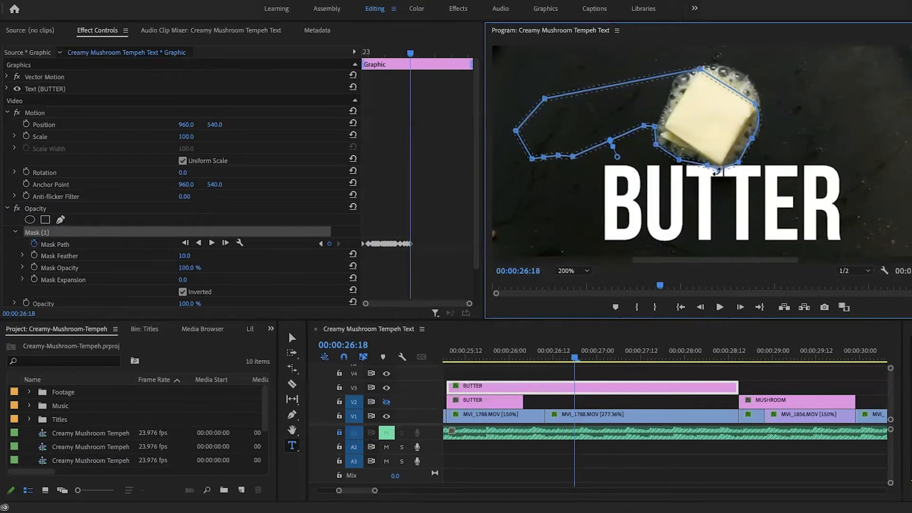
Step: Reshape the mask's lower edge at 00:00:26:20 and 00:00:26:22 to follow the spreading bubbles
key(Right)
key(Right)
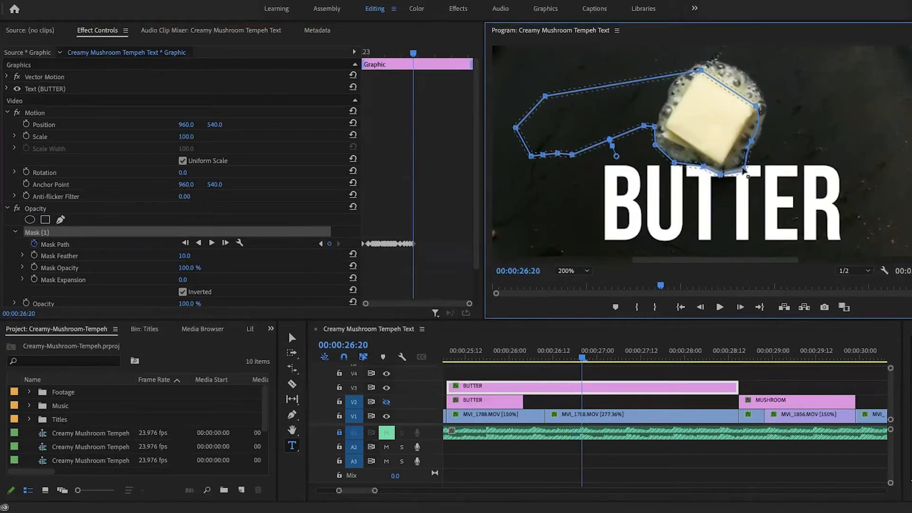
key(Right)
key(Right)
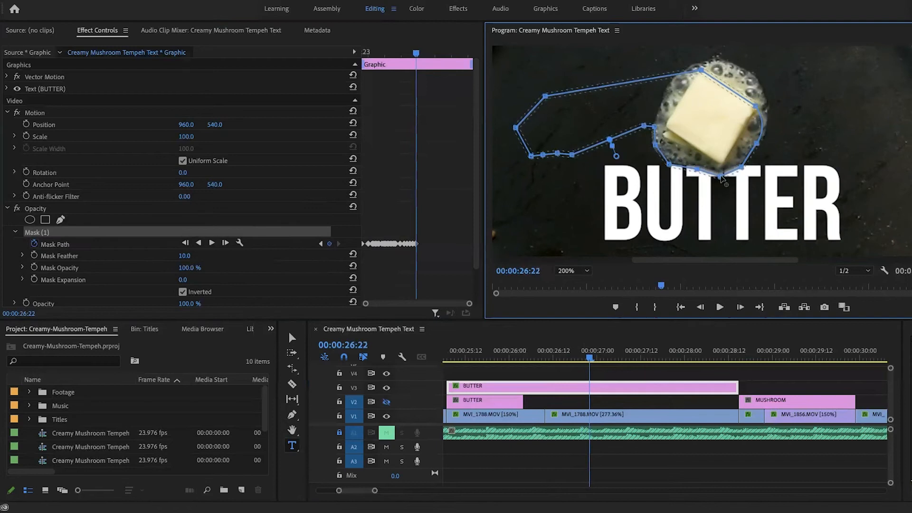
Step: Two frames after 00:00:26:22, adjust the mask's bottom and lower-right points to the outline of the bubbles
key(Right)
key(Right)
drag(717, 186, 717, 174)
drag(745, 163, 761, 149)
Step: Advance two more frames and widen the mask's lower-left, bottom and right points around the bubbles
drag(597, 358, 604, 359)
drag(661, 162, 719, 178)
drag(745, 168, 749, 167)
drag(761, 149, 762, 149)
Step: Push the mask's lower-left points outward at 00:00:27:04 and again two frames on to match the growing bubbles
drag(604, 359, 611, 359)
drag(662, 163, 657, 163)
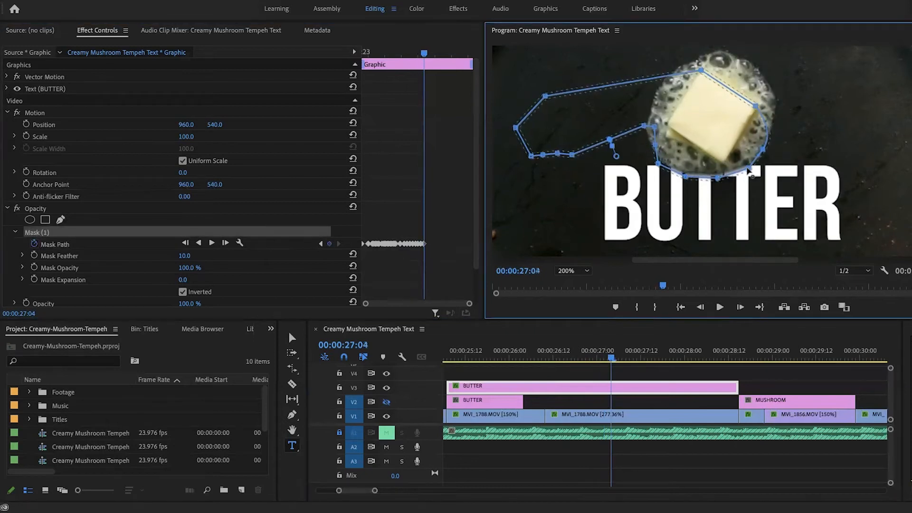
drag(612, 358, 618, 359)
mouse_move(686, 177)
mouse_down()
mouse_move(715, 180)
mouse_move(675, 177)
mouse_up()
Step: At 00:00:27:08, select the mask and refine its lower-left point along the edge of the bubbles
drag(618, 357, 625, 358)
click(283, 234)
click(657, 164)
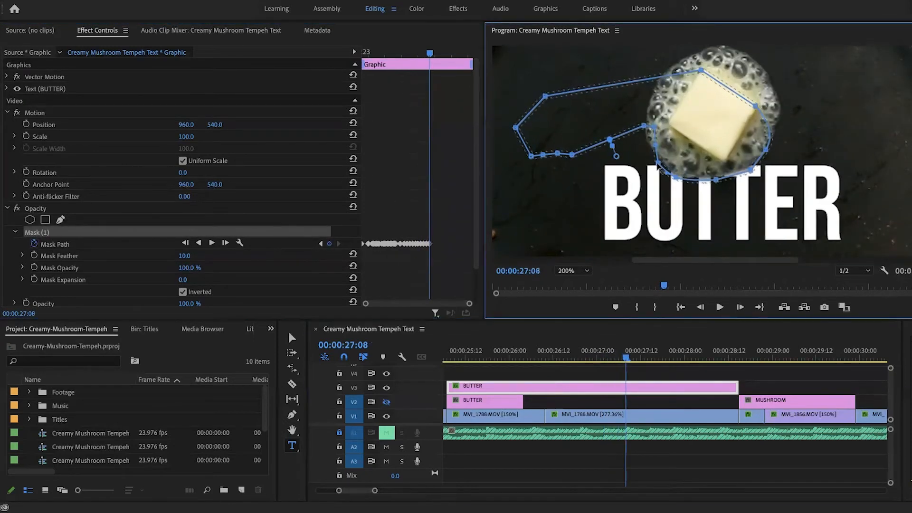
Step: At 00:00:27:10, expand the mask's lower-left, bottom and lower-right points to cover the bubbles over the letters
drag(625, 358, 633, 358)
click(324, 234)
drag(656, 160, 653, 159)
drag(715, 179, 749, 174)
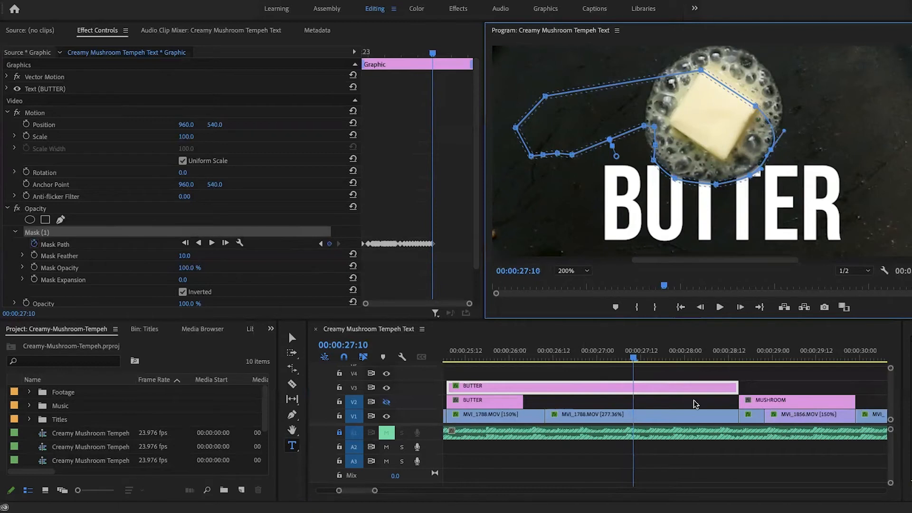
Step: Play back the masked BUTTER title from 00:00:25:07 to check how it sits behind the plate, hand and bubbles
drag(542, 358, 450, 361)
click(465, 369)
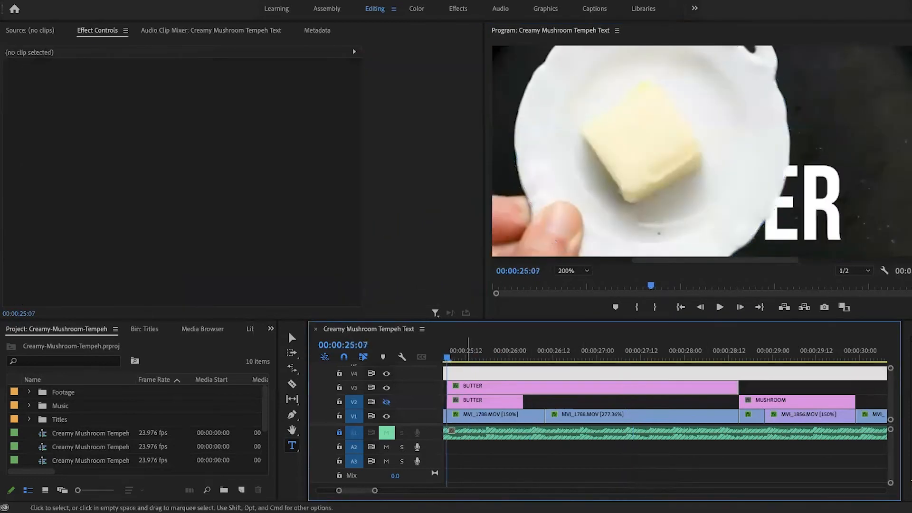
key(space)
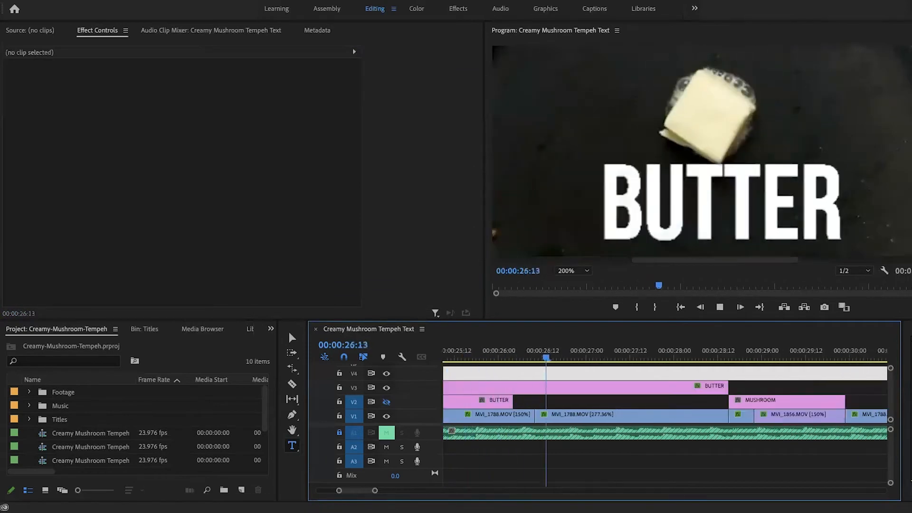
key(space)
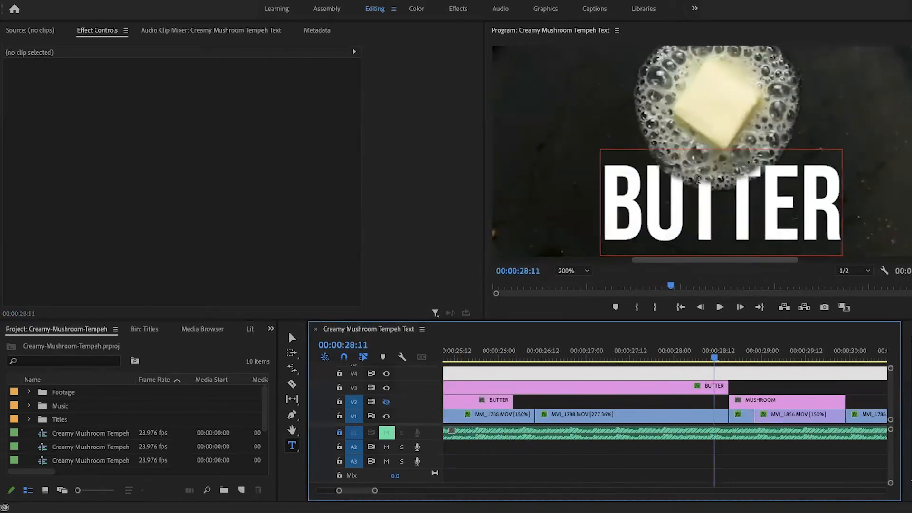
drag(691, 347, 557, 357)
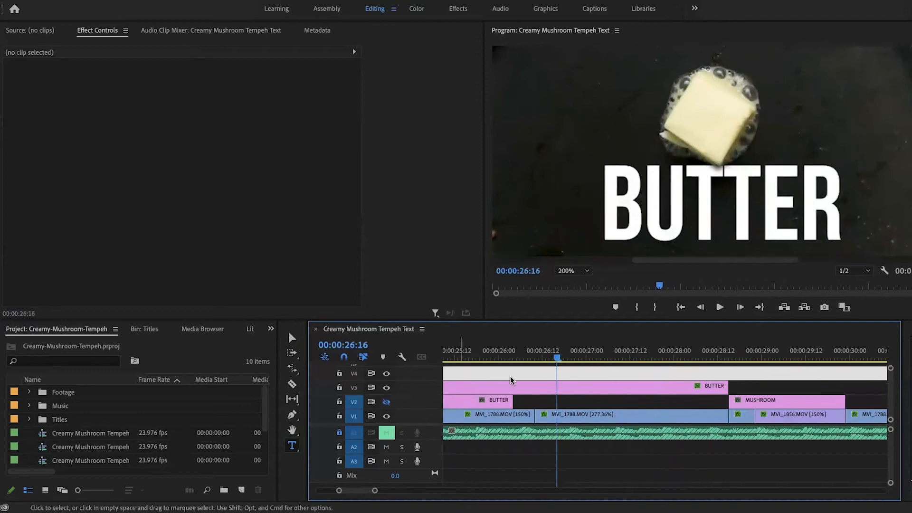
click(552, 480)
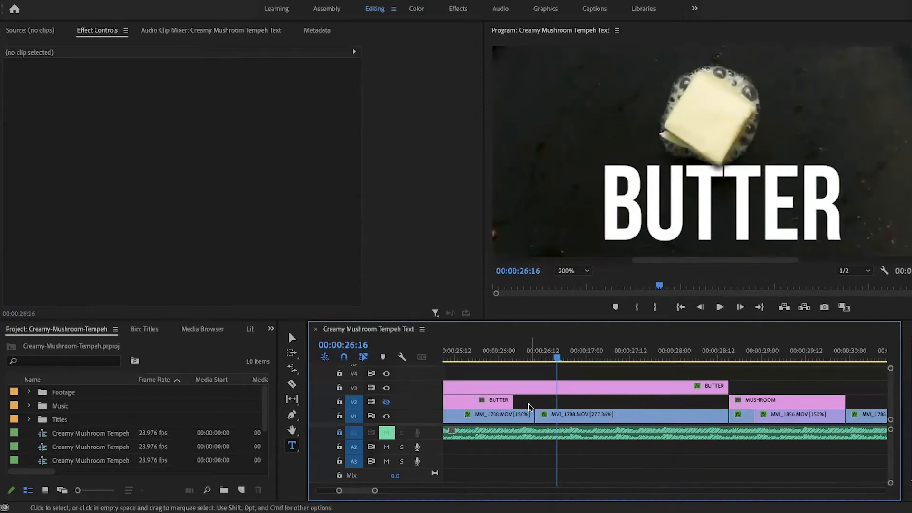
Step: Fit the whole frame in the program preview and replay the BUTTER title from 00:00:25:07
scroll(529, 403, down, 2)
scroll(528, 403, down, 1)
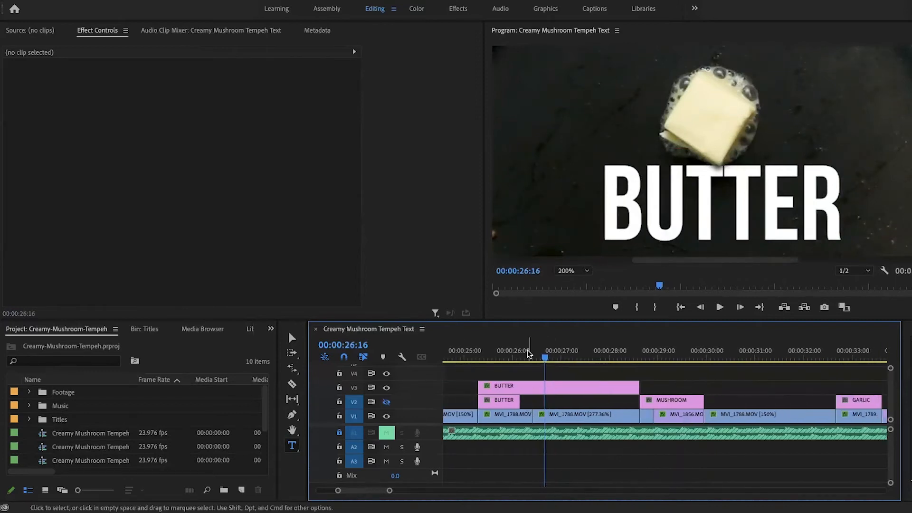
click(587, 271)
click(572, 282)
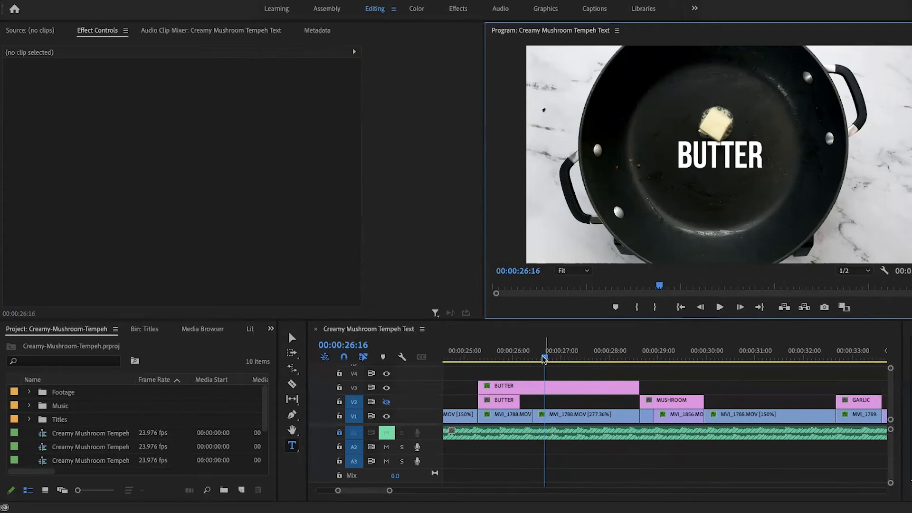
drag(544, 359, 478, 359)
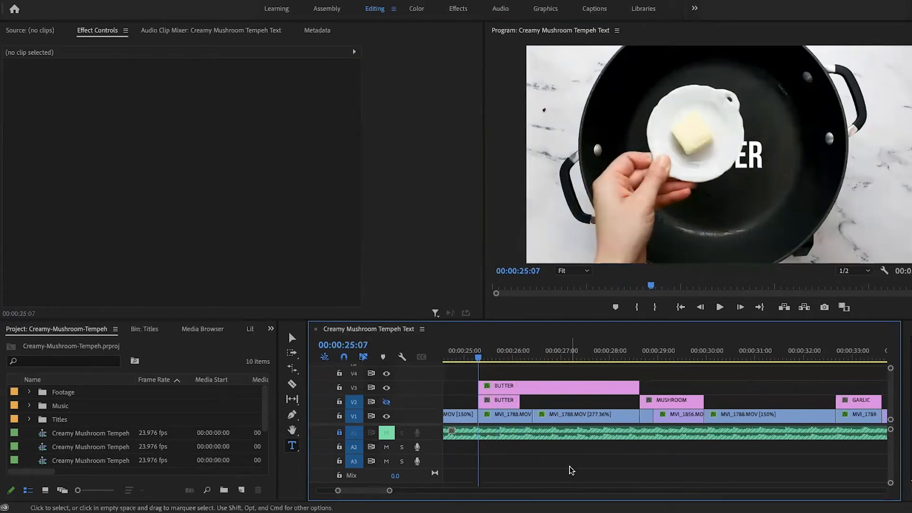
key(space)
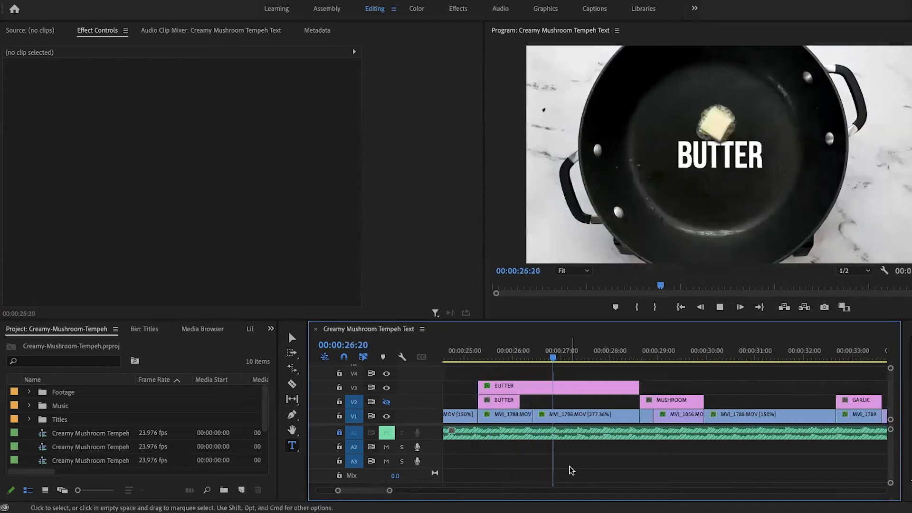
key(space)
Step: At 00:00:26:09, move the BUTTER title's mask points off the letter B so its cut-away edge is restored
drag(573, 359, 531, 357)
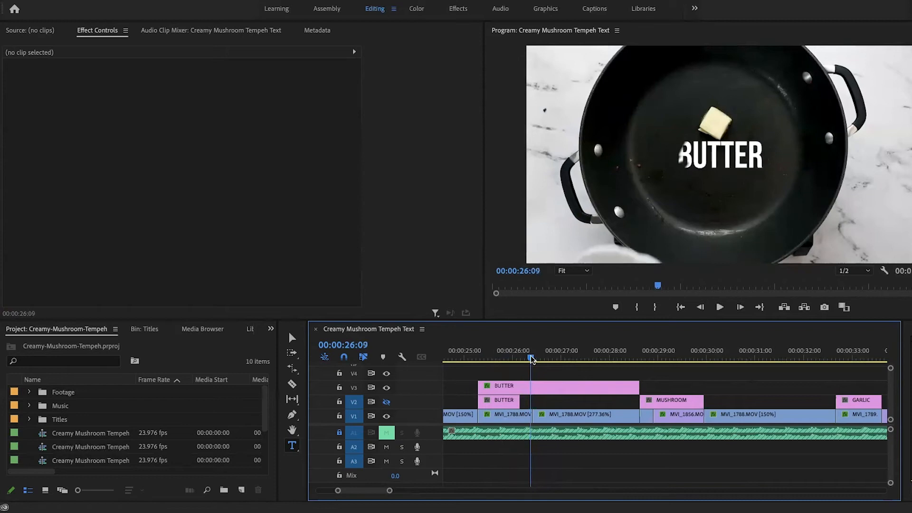
click(535, 397)
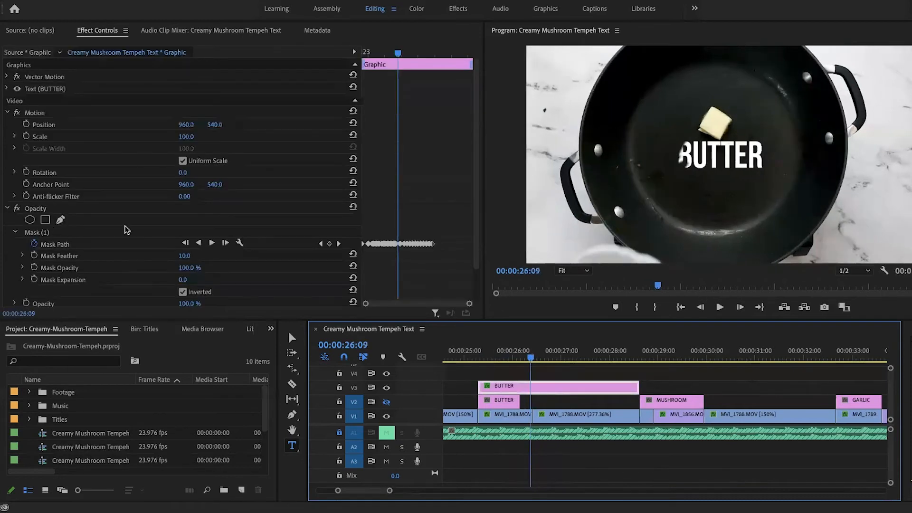
click(48, 233)
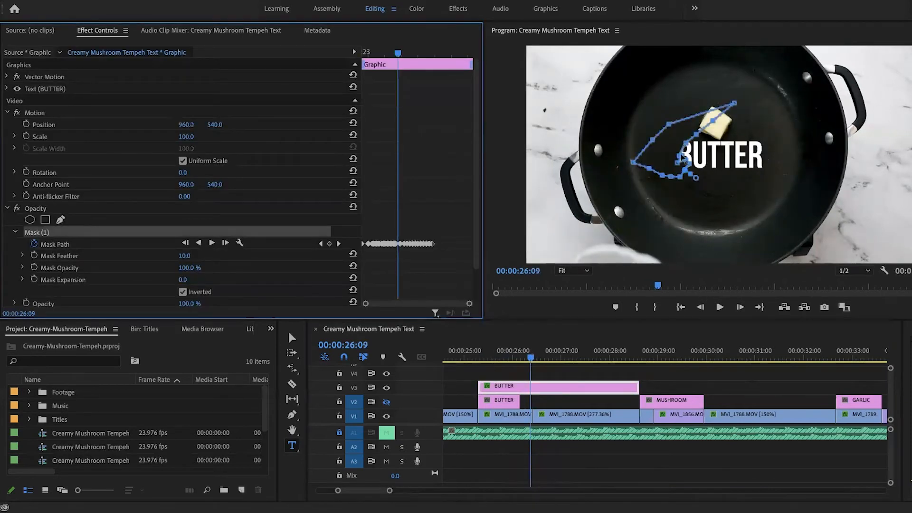
drag(680, 158, 664, 158)
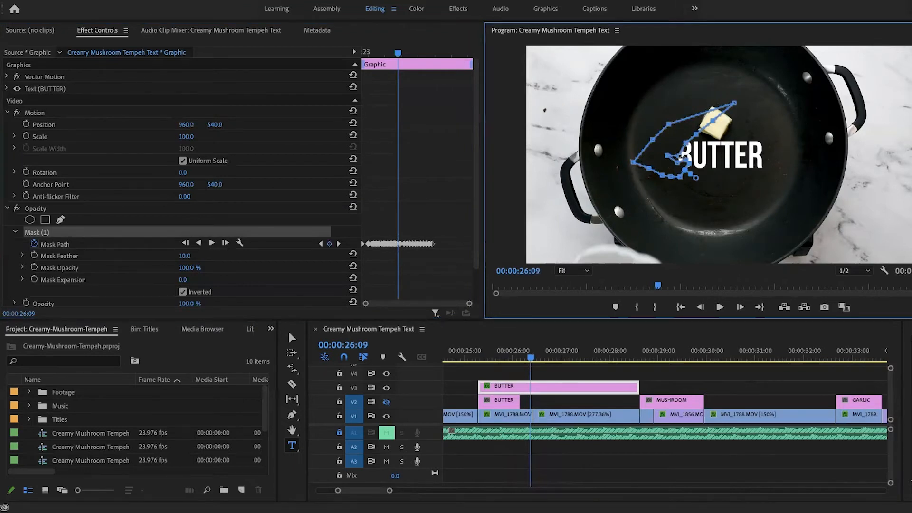
key(ctrl+equal)
key(ctrl+equal)
key(ctrl+equal)
drag(634, 158, 643, 119)
drag(649, 167, 655, 194)
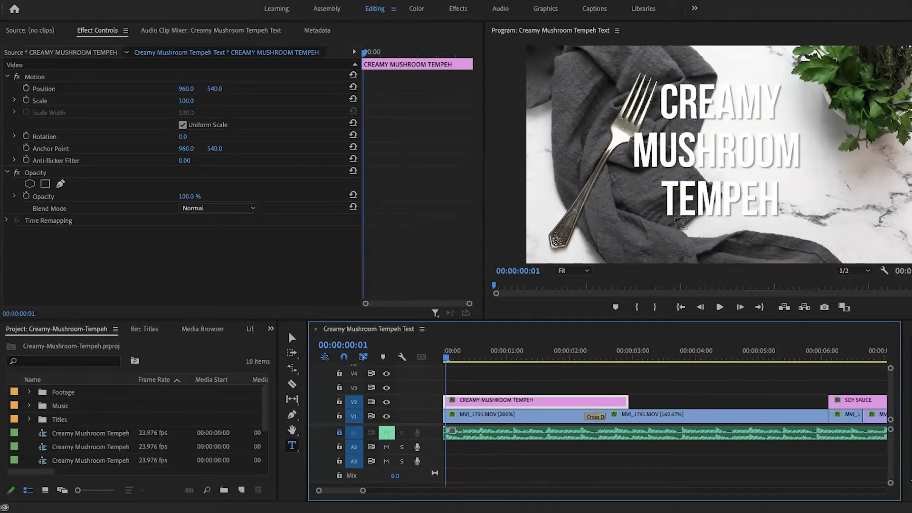
Step: At 00:00:00:02, add an elliptical opacity mask to the CREAMY MUSHROOM TEMPEH title and fit it over the plate's upper rim with 7.3 expansion
drag(447, 360, 445, 359)
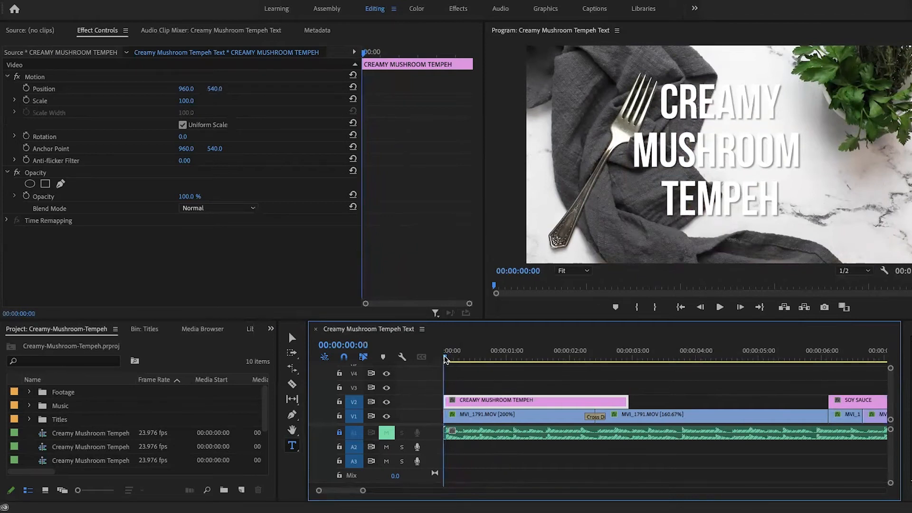
drag(446, 357, 449, 357)
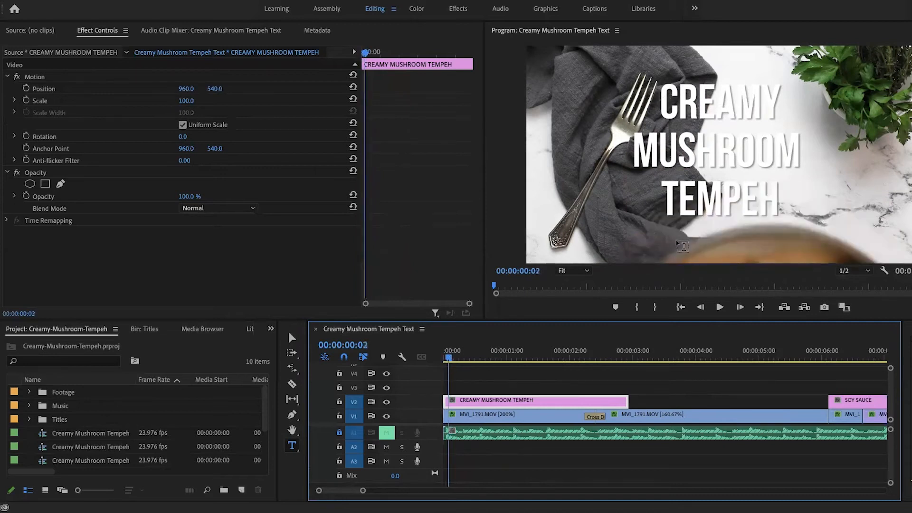
click(30, 184)
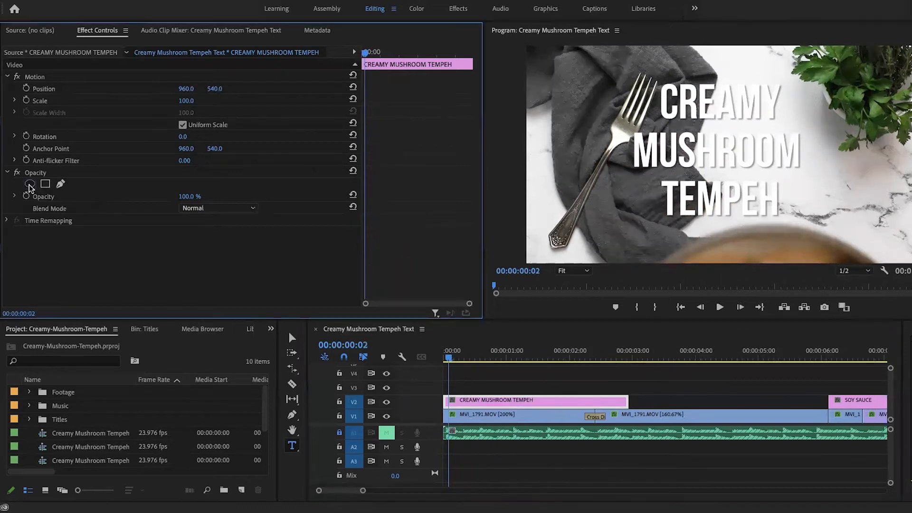
drag(714, 156, 656, 235)
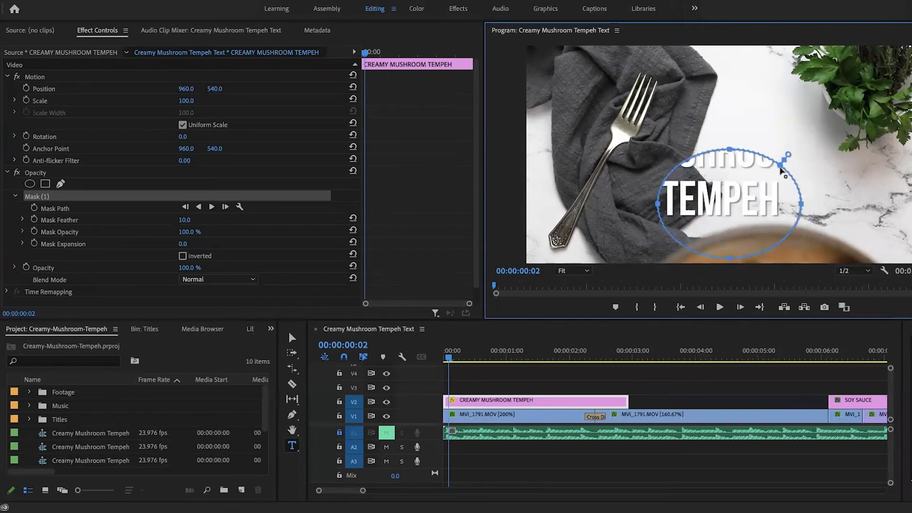
drag(802, 195, 835, 222)
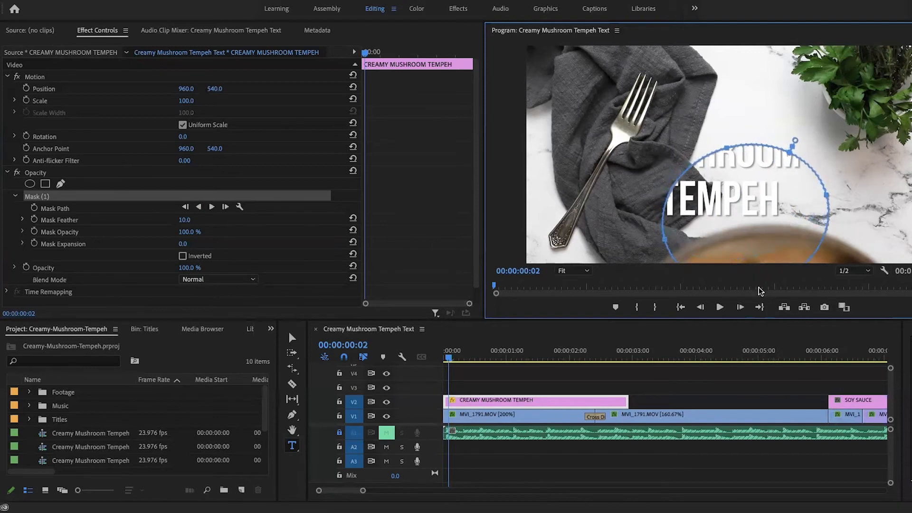
drag(757, 203, 752, 284)
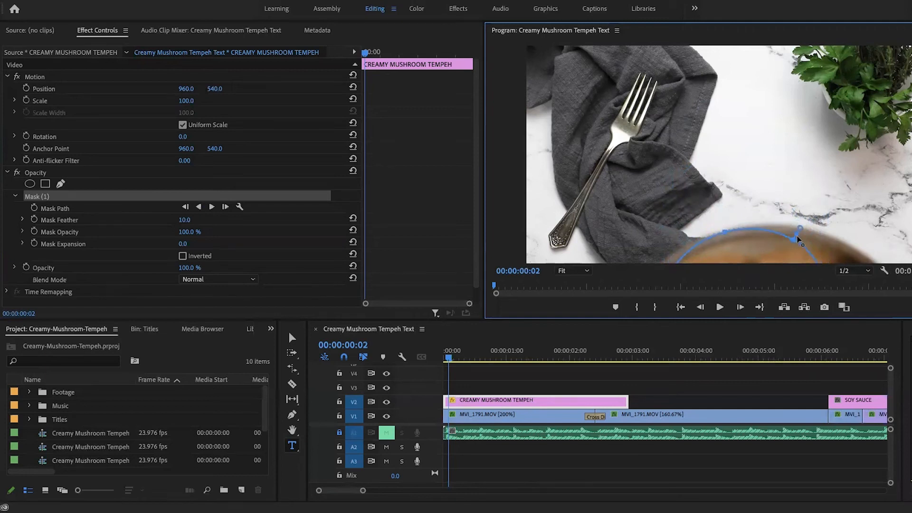
drag(804, 229, 838, 252)
Step: Invert the CREAMY MUSHROOM TEMPEH title's mask and start keyframing its Mask Path at 00:00:00:02
click(182, 256)
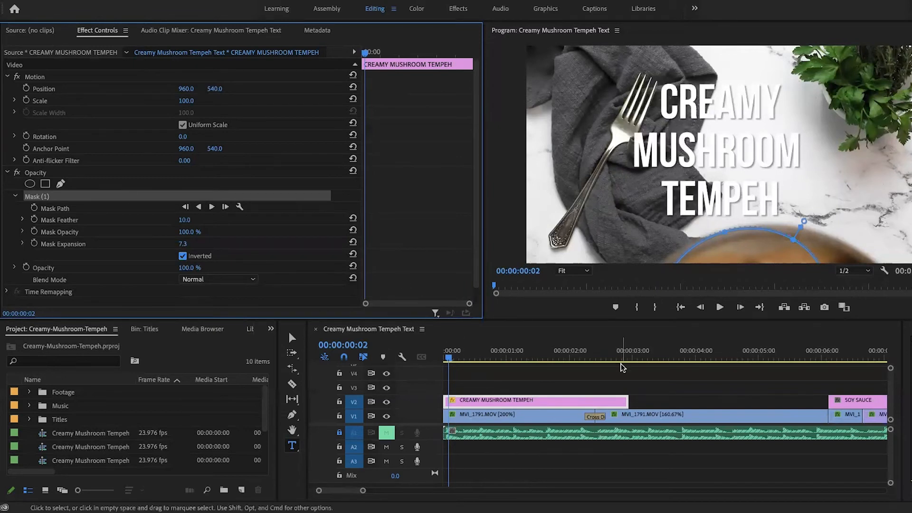
click(35, 209)
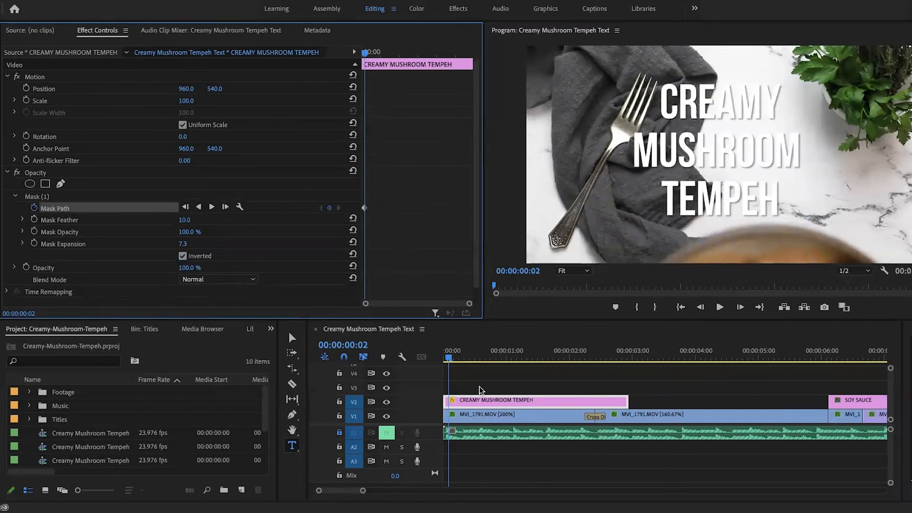
Step: Advance to 00:00:00:03 and reshape the title's mask to follow the plate's rim over the word TEMPEH
click(447, 356)
key(Right)
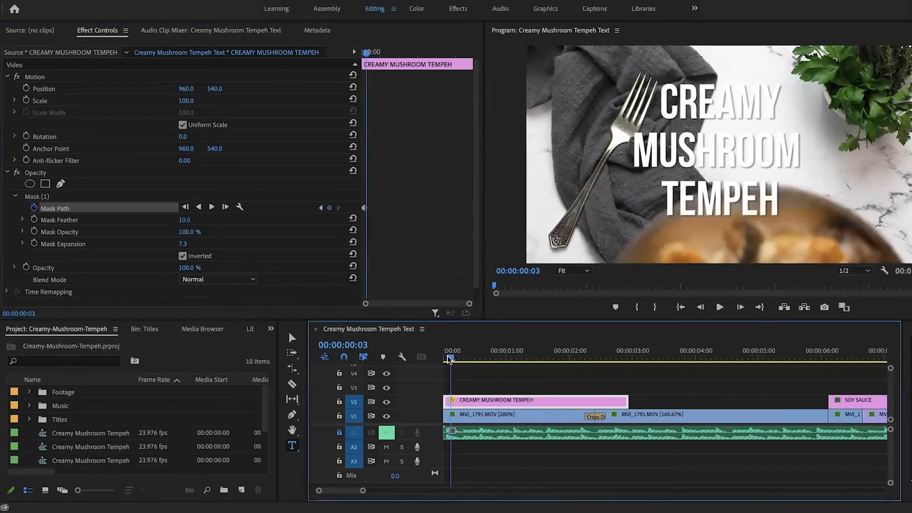
click(82, 197)
drag(793, 239, 885, 246)
mouse_move(844, 214)
mouse_down()
mouse_move(835, 208)
mouse_move(852, 214)
mouse_move(846, 213)
mouse_up()
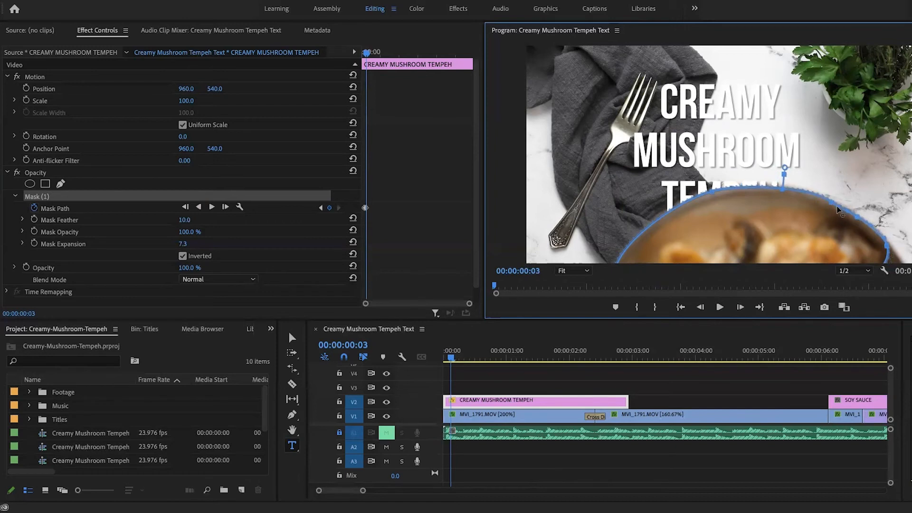
Step: At 00:00:00:04, raise and widen the mask points along the plate's rim so it covers the lower part of MUSHROOM
click(450, 360)
key(Right)
drag(737, 236, 712, 214)
drag(686, 172, 678, 161)
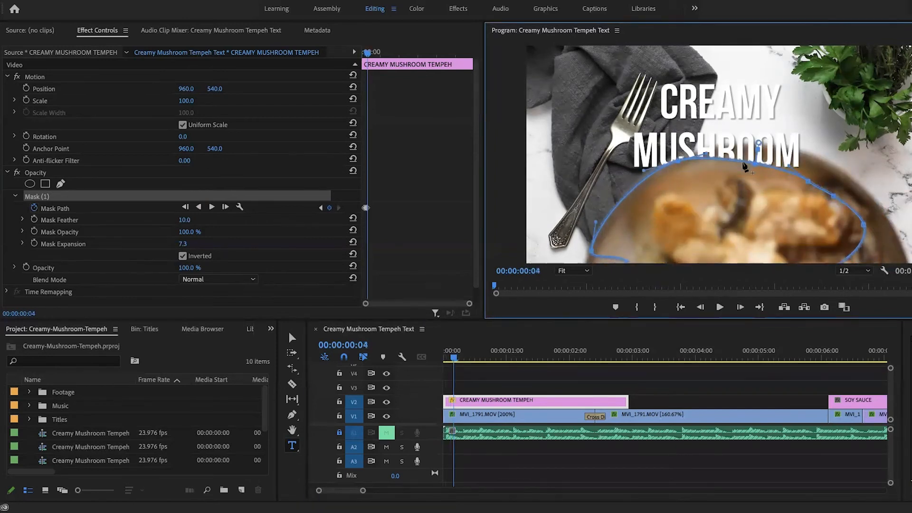
drag(808, 181, 782, 150)
mouse_move(839, 195)
mouse_down()
mouse_move(813, 159)
mouse_move(856, 195)
mouse_up()
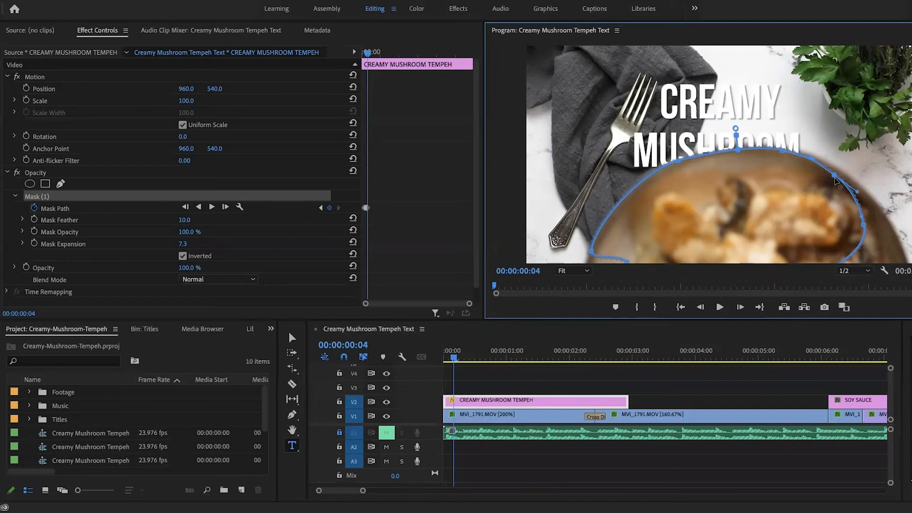
drag(834, 176, 841, 178)
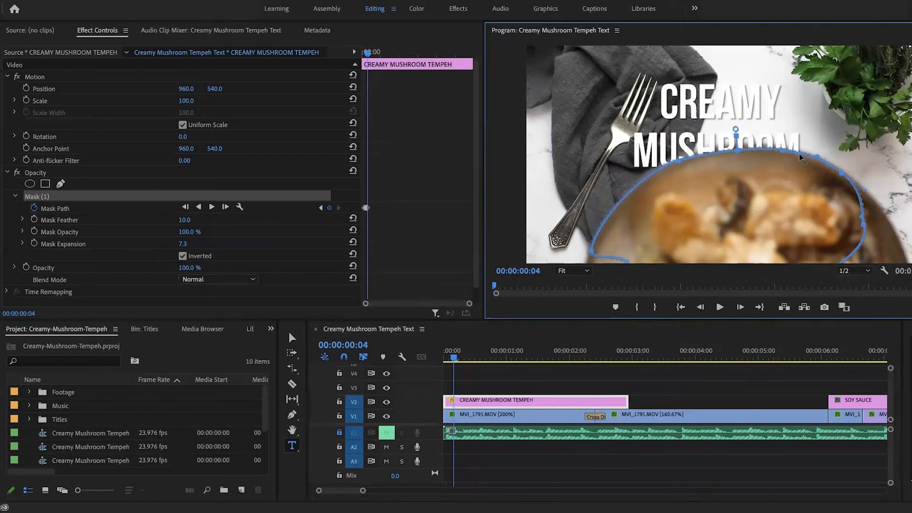
mouse_move(798, 153)
mouse_down()
mouse_move(738, 102)
mouse_move(829, 81)
mouse_move(830, 164)
mouse_move(860, 195)
mouse_move(839, 160)
mouse_move(811, 148)
mouse_up()
drag(863, 223, 889, 225)
Step: Step through 00:00:00:05 and the following frame, keyframing the mask higher as the plate moves up over the title
key(Right)
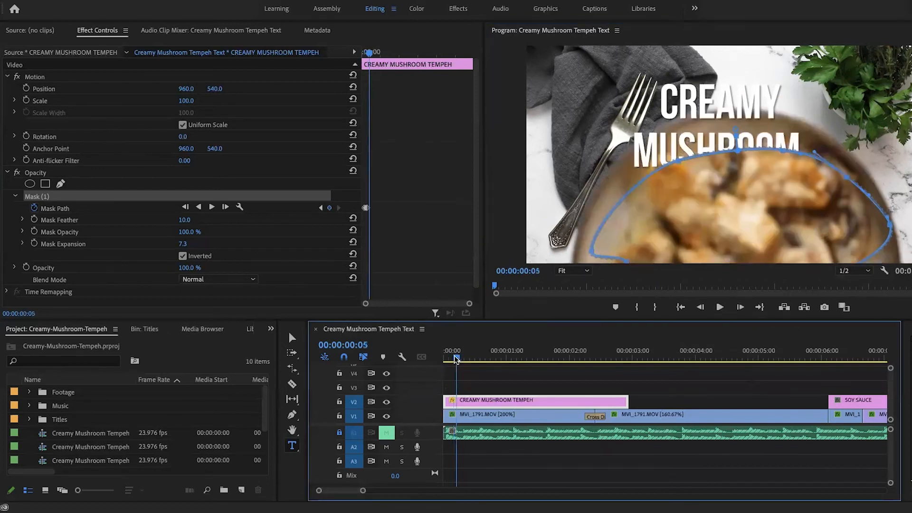
drag(692, 203, 682, 167)
drag(456, 358, 459, 358)
click(330, 208)
drag(761, 181, 755, 152)
Step: At 00:00:00:07, keyframe the mask and spread its points around the plate so the entire title is hidden
click(458, 359)
drag(458, 360, 462, 359)
click(330, 208)
drag(743, 123, 734, 98)
drag(701, 221, 702, 268)
drag(602, 174, 578, 230)
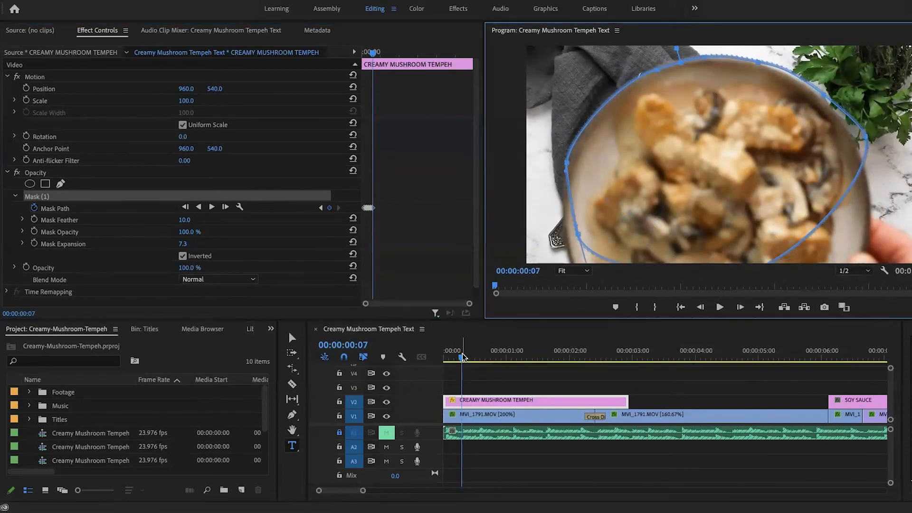
Step: Deselect the title and play back the opening from 00:00:00:00 to check the plate wiping over CREAMY MUSHROOM TEMPEH
drag(462, 359, 443, 355)
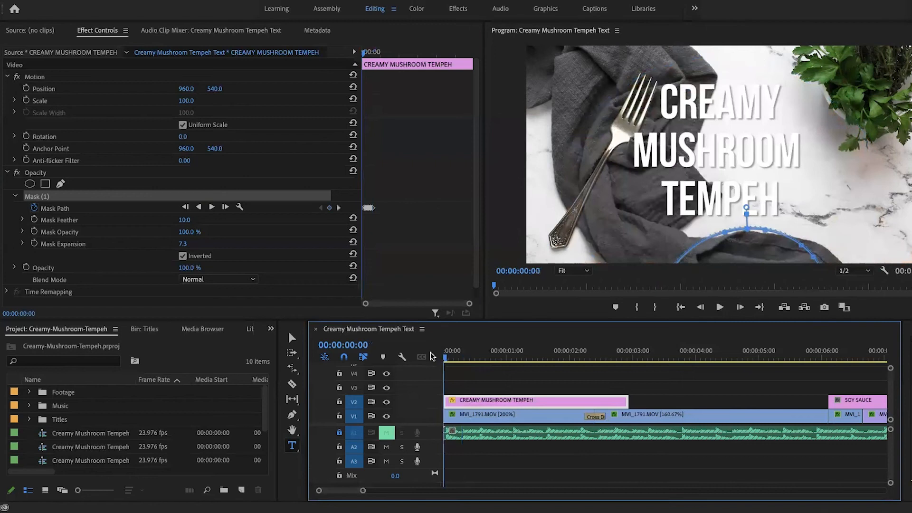
click(472, 374)
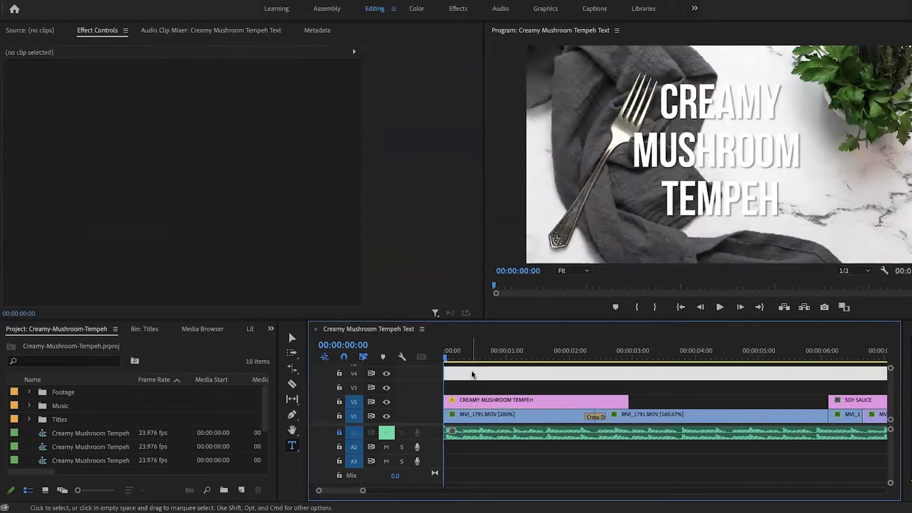
key(space)
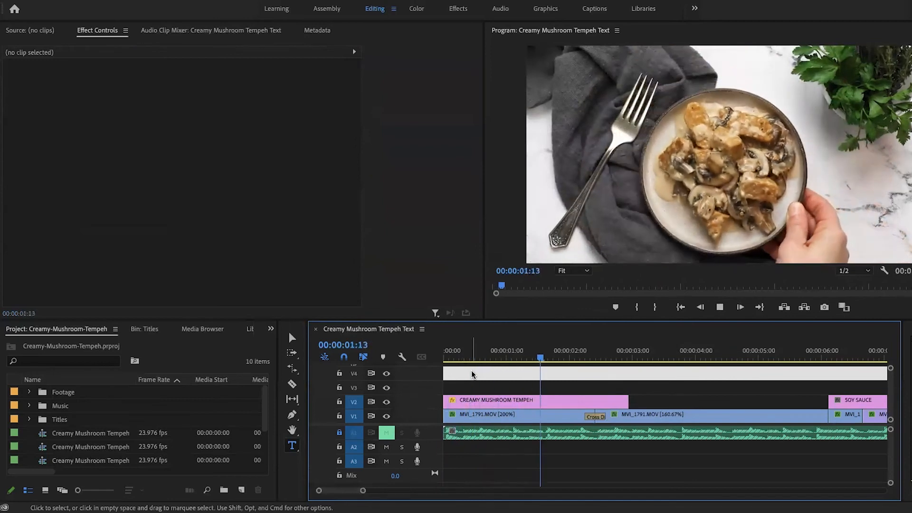
key(space)
click(496, 348)
drag(493, 344, 424, 342)
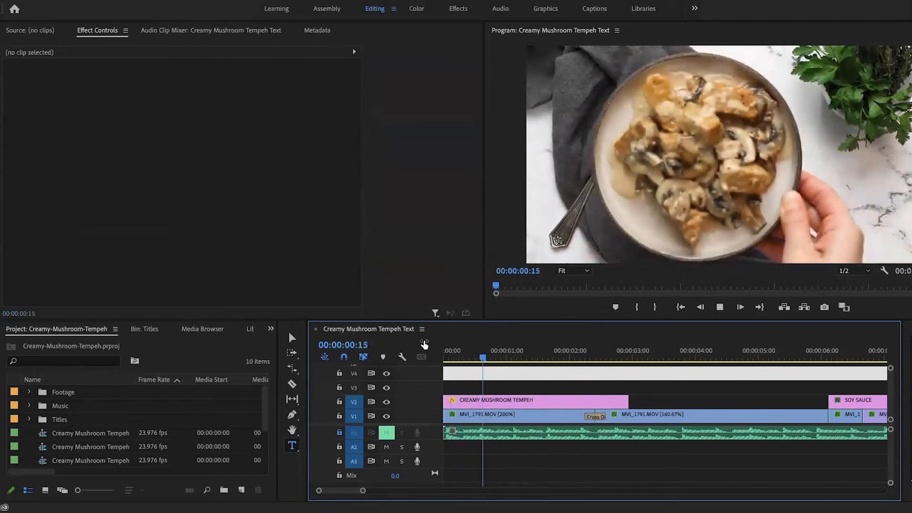
key(space)
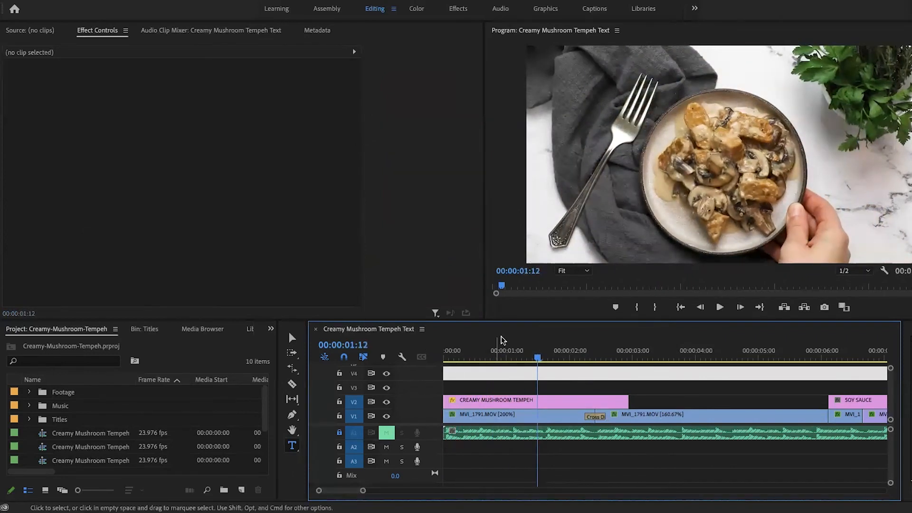
drag(491, 354, 428, 352)
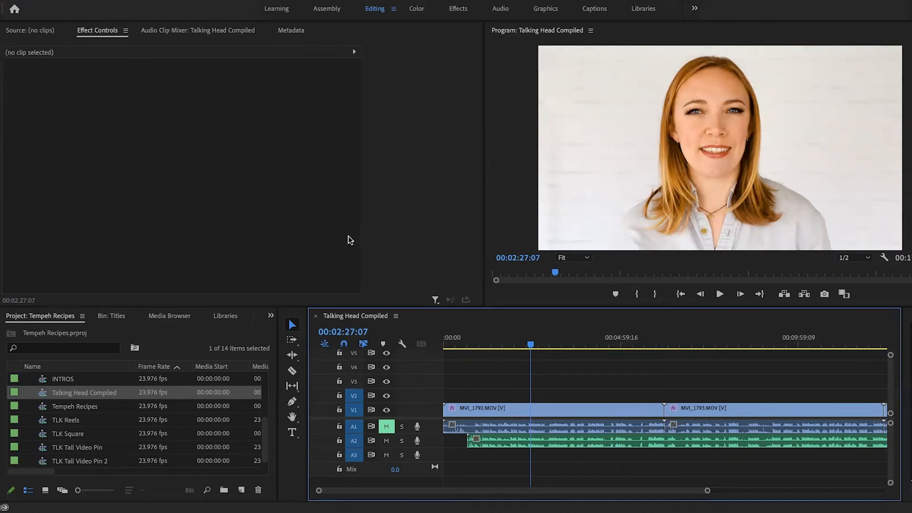
Step: Add an ellipse mask to the Lumetri Color effect on MVI_1792.MOV and shrink it to cover only the woman's shaded-side cheek
click(533, 410)
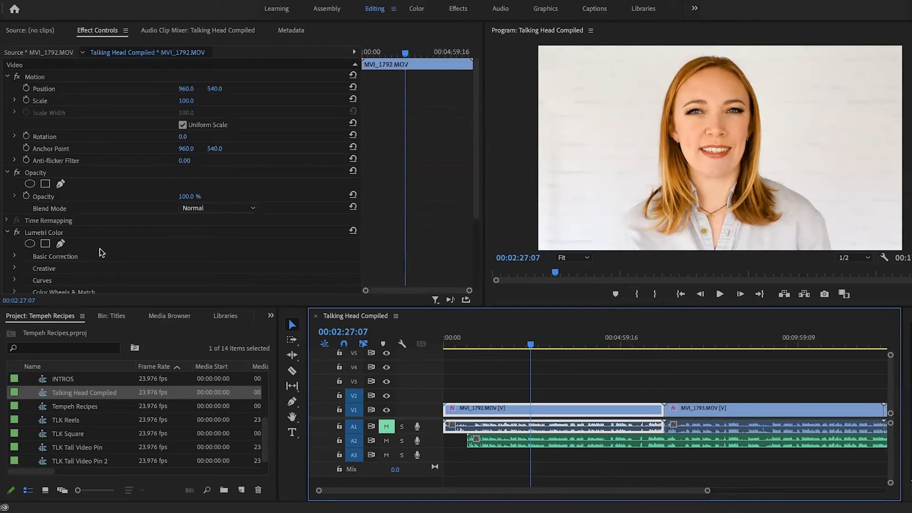
scroll(96, 252, down, 4)
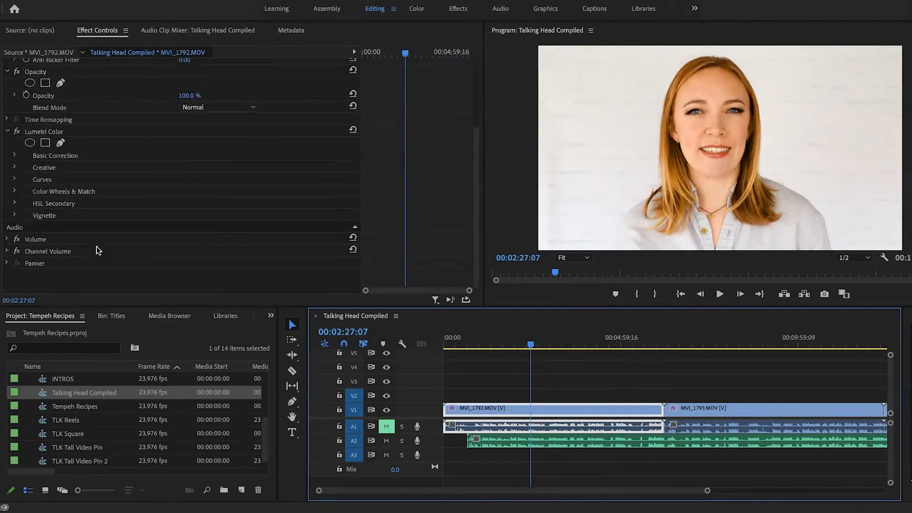
click(30, 143)
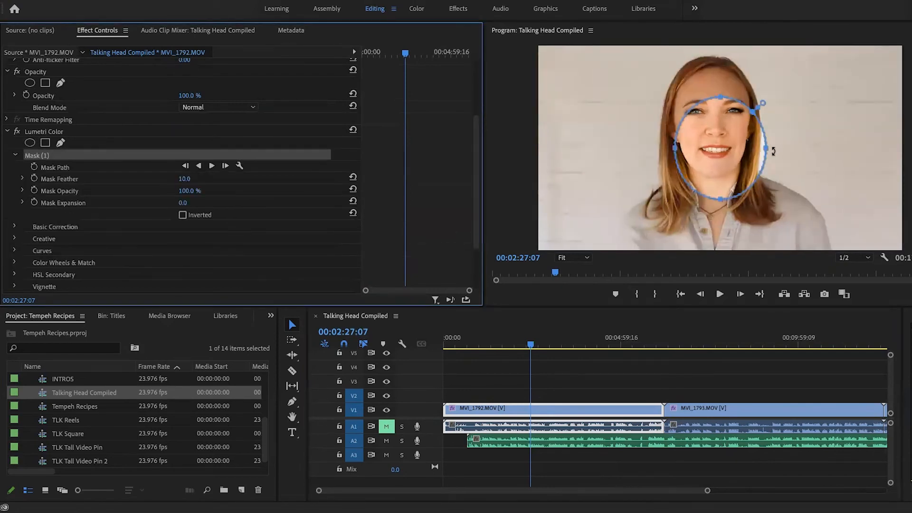
drag(766, 150, 701, 133)
drag(688, 99, 687, 166)
drag(693, 202, 694, 138)
drag(687, 134, 687, 134)
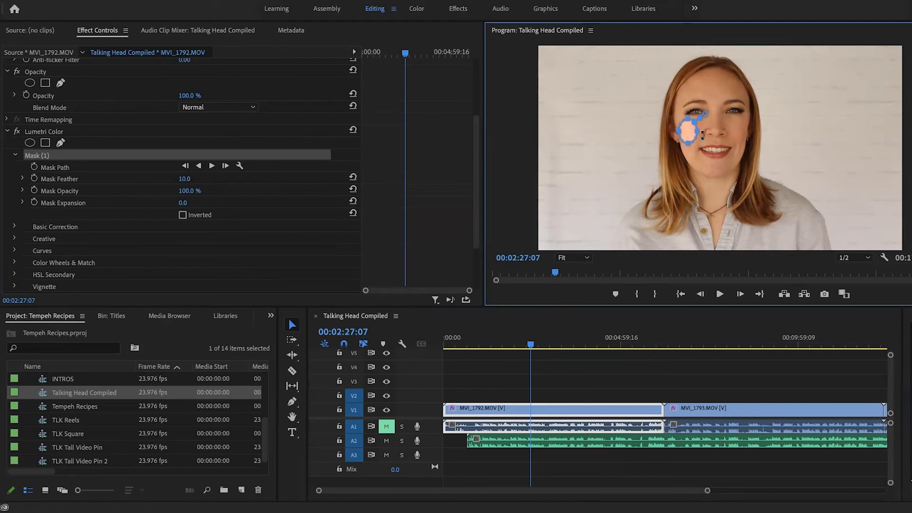
click(585, 258)
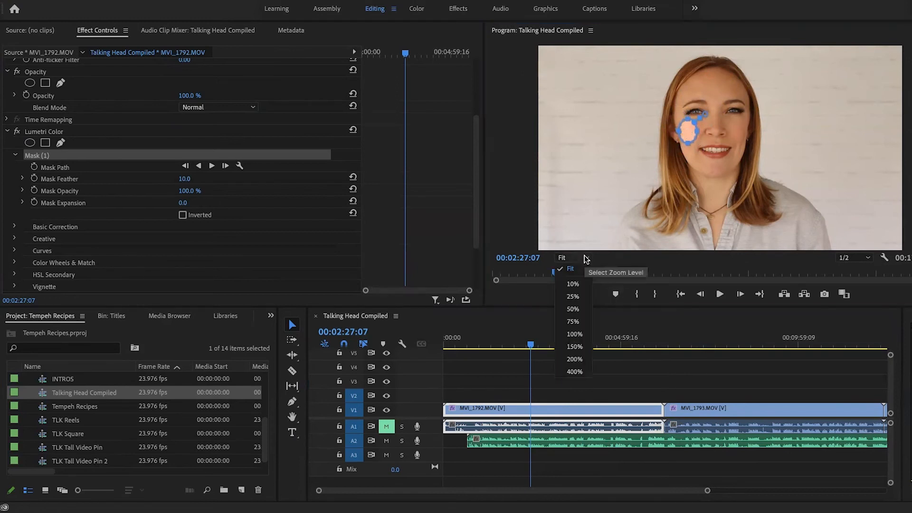
click(575, 346)
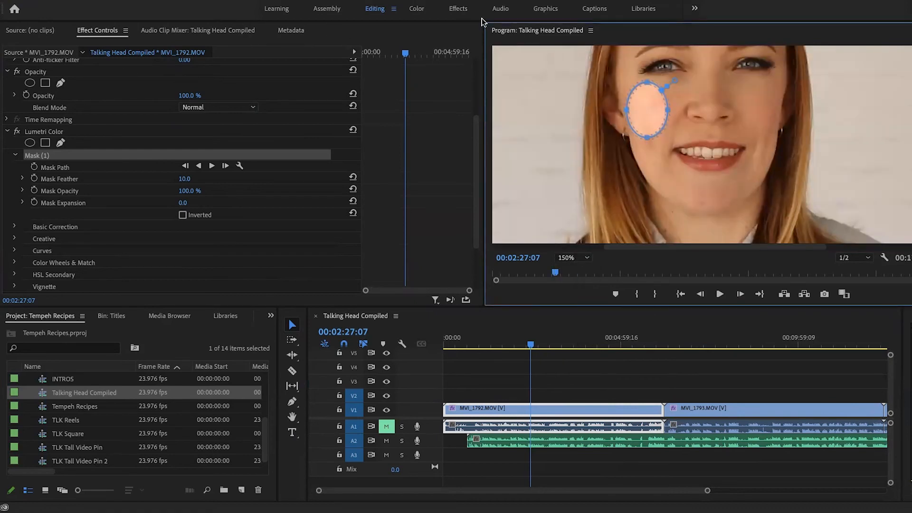
Step: Switch to the Color workspace and show only Vectorscope YUV in Lumetri Scopes, removing Parade (RGB)
click(417, 8)
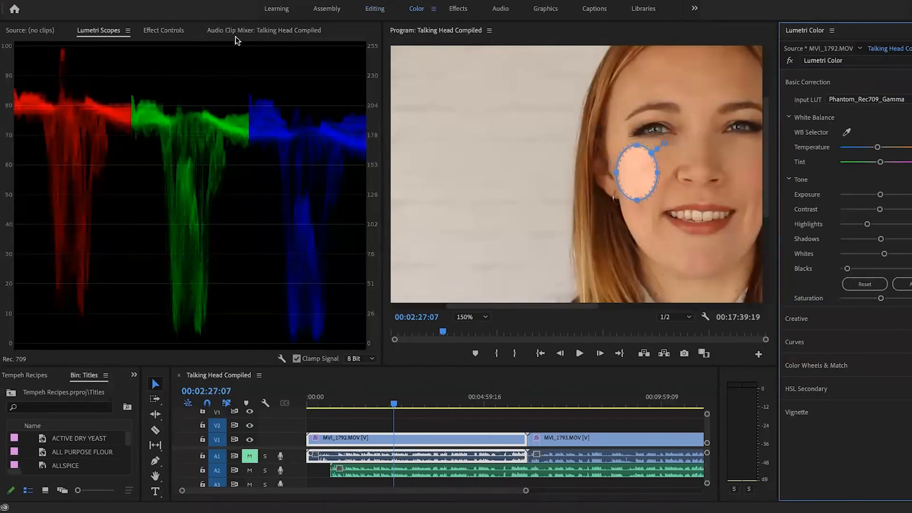
right_click(165, 130)
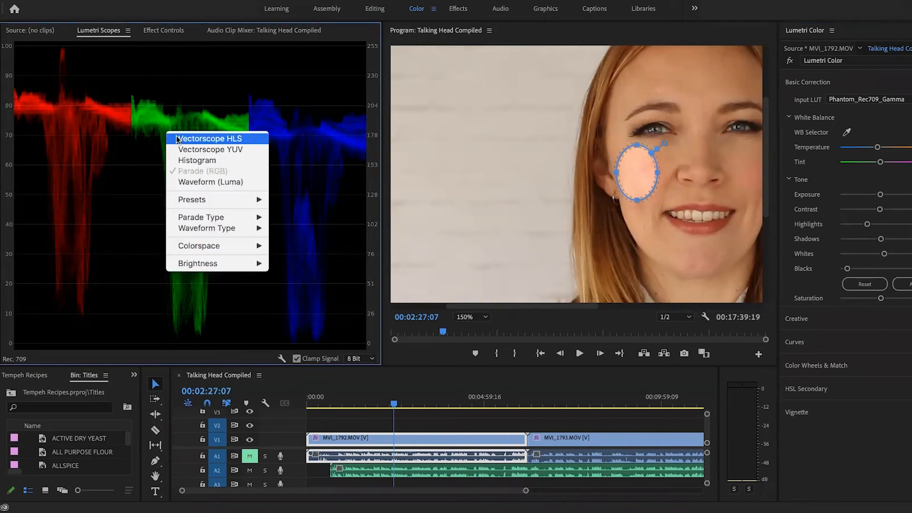
click(198, 151)
right_click(96, 145)
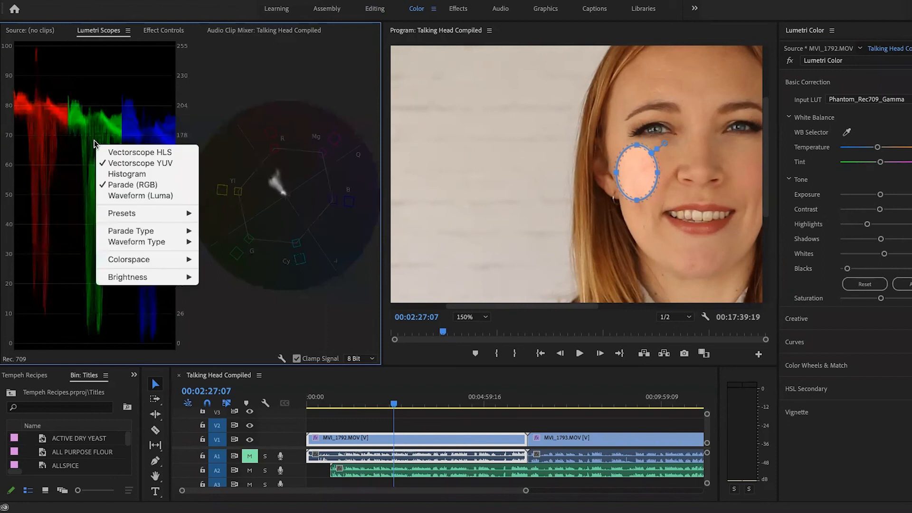
click(117, 184)
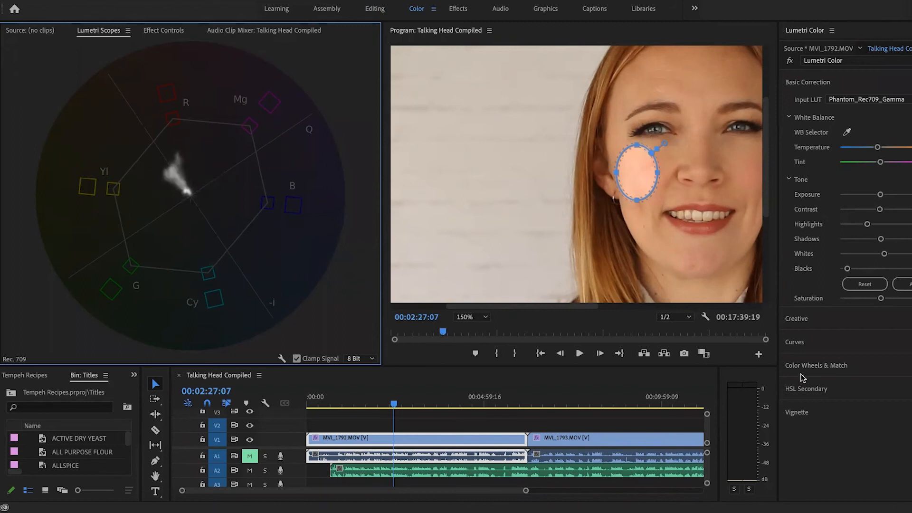
Step: Examine the Hue vs Hue curve in Lumetri Color alongside the vectorscope reading of the masked skin
click(805, 391)
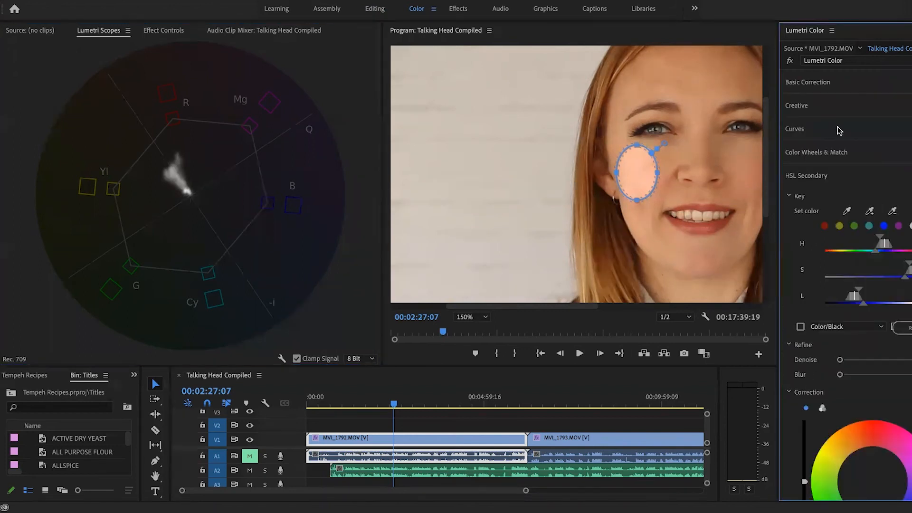
click(832, 126)
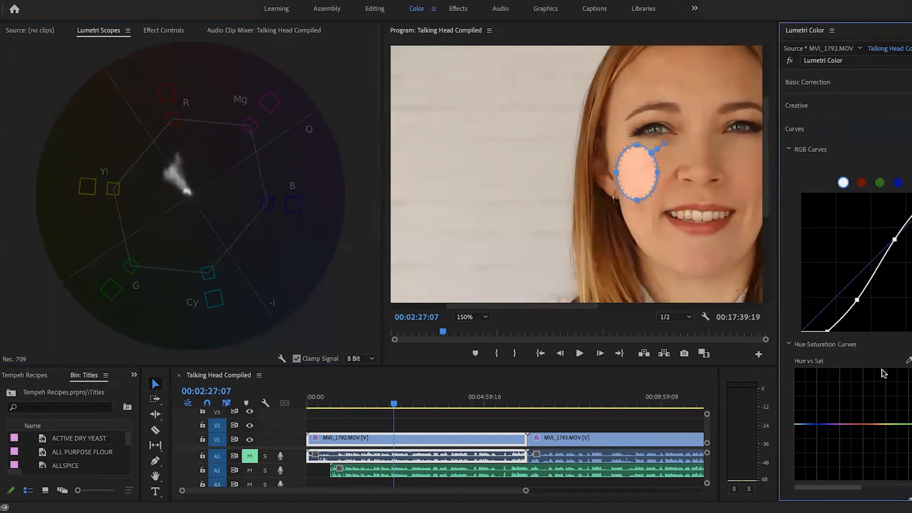
scroll(882, 373, down, 10)
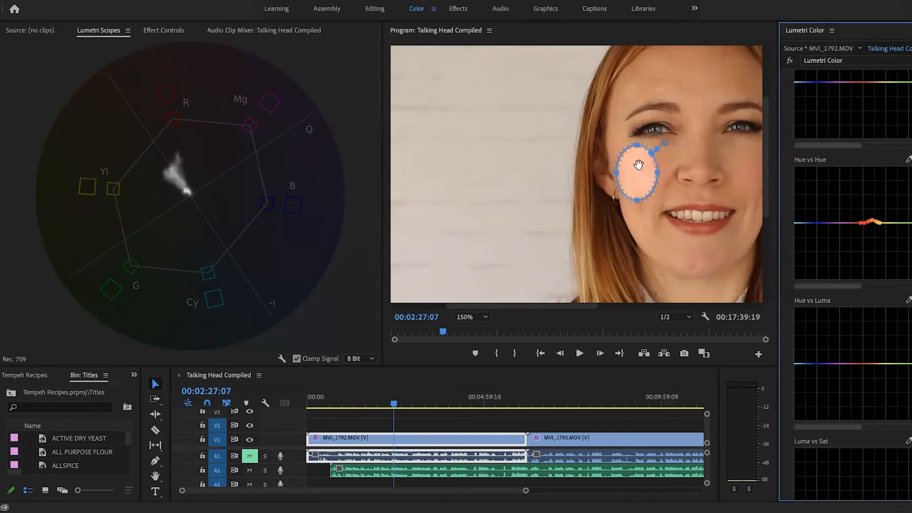
mouse_move(872, 225)
mouse_down()
mouse_move(867, 240)
mouse_move(868, 203)
mouse_move(868, 214)
mouse_up()
Step: Delete the cheek mask from the Lumetri Color effect on MVI_1792.MOV
click(151, 32)
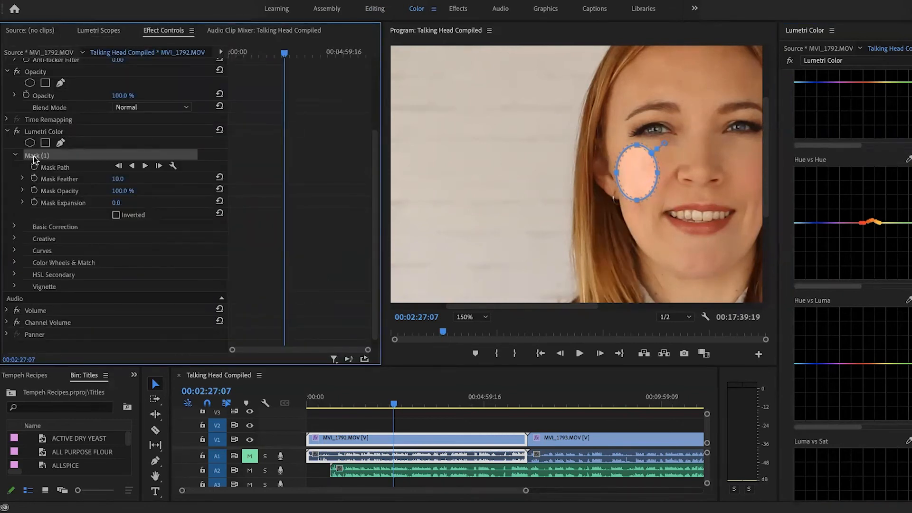
key(Delete)
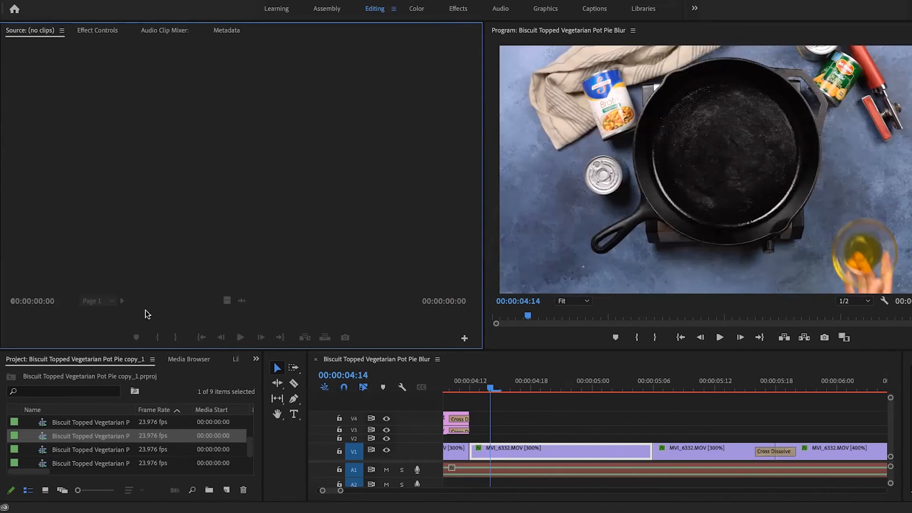
Step: Find the Gaussian Blur video effect and apply it to the MVI_6332.MOV [300%] clip at 00:00:00:04:14
click(95, 361)
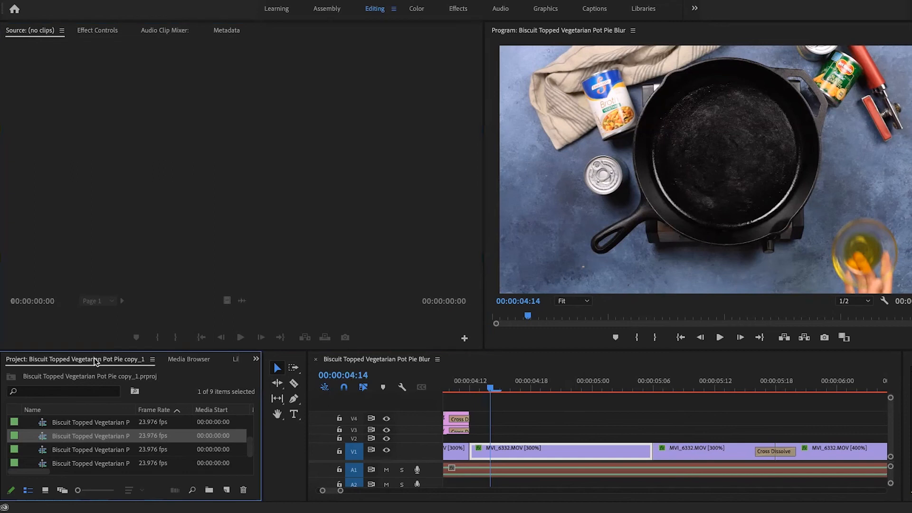
key(shift+7)
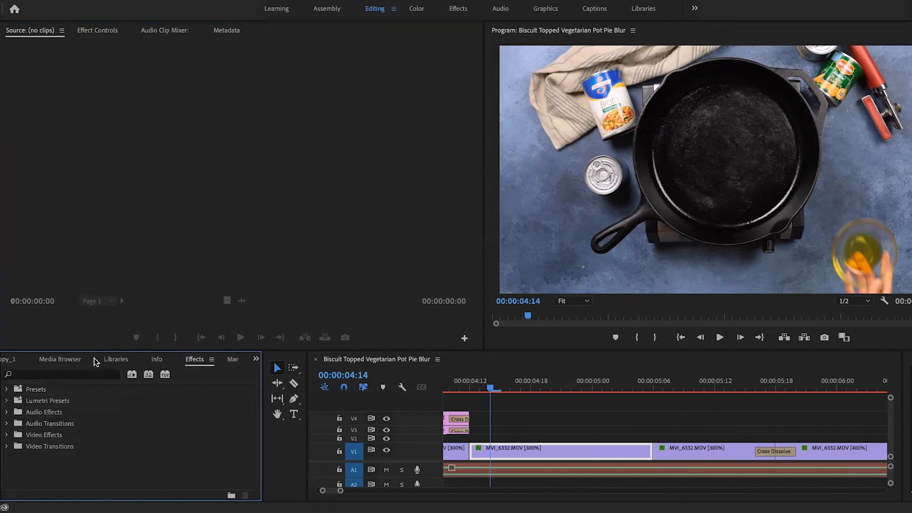
click(57, 375)
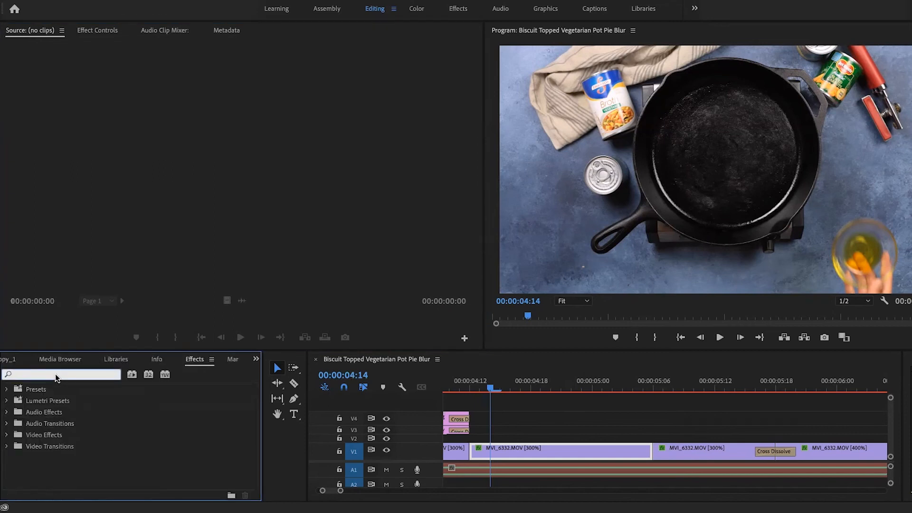
text(gaussian blur)
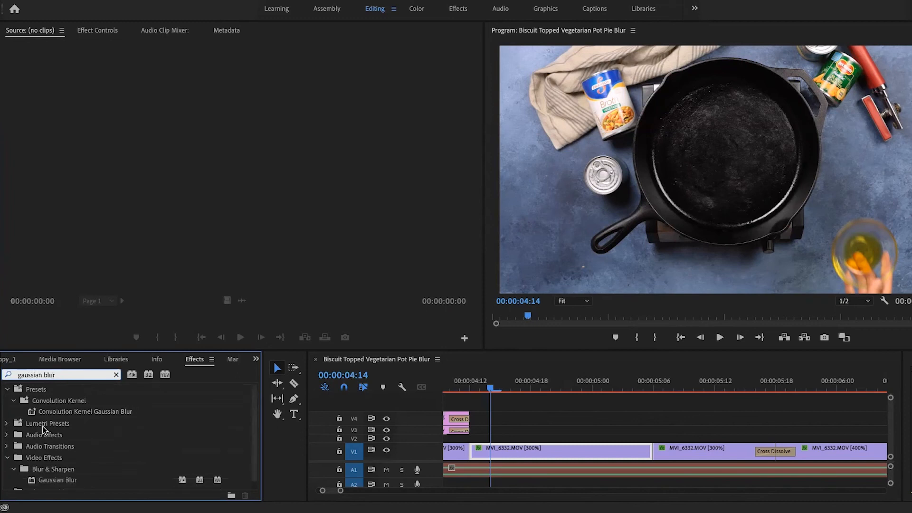
drag(45, 479, 501, 449)
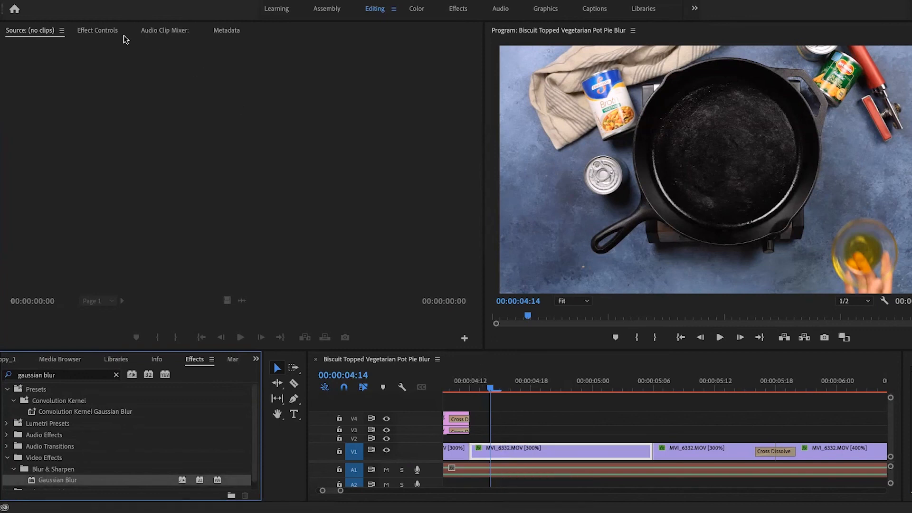
Step: Add a 4-point polygon mask to the clip's Gaussian Blur and fit its corners around the green vegetable can beside the skillet
click(104, 32)
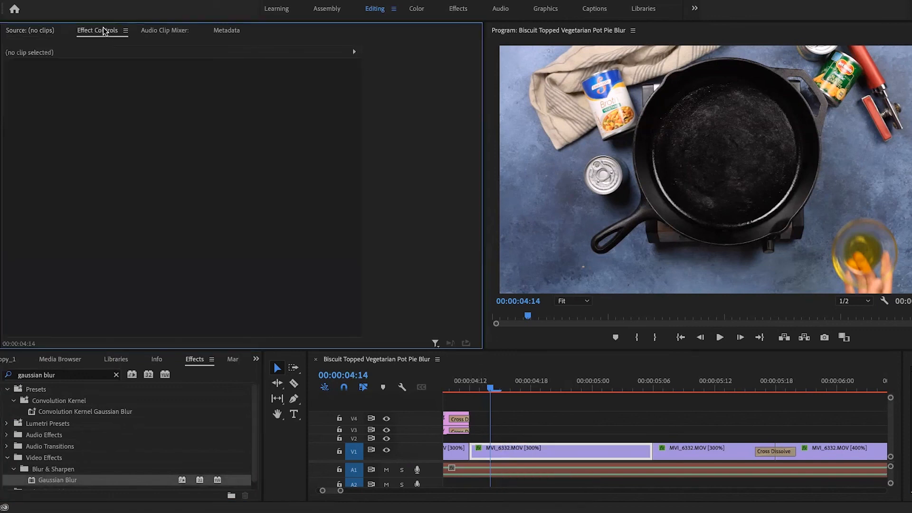
click(511, 448)
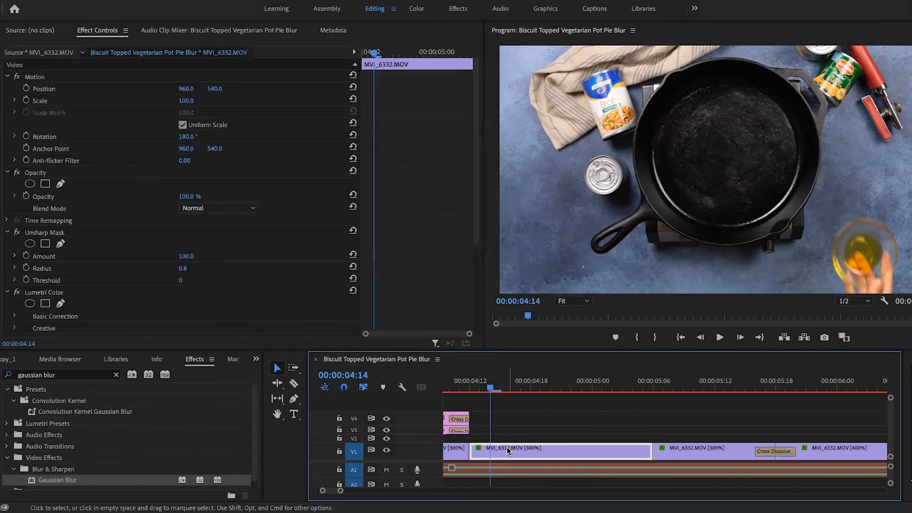
scroll(107, 269, down, 5)
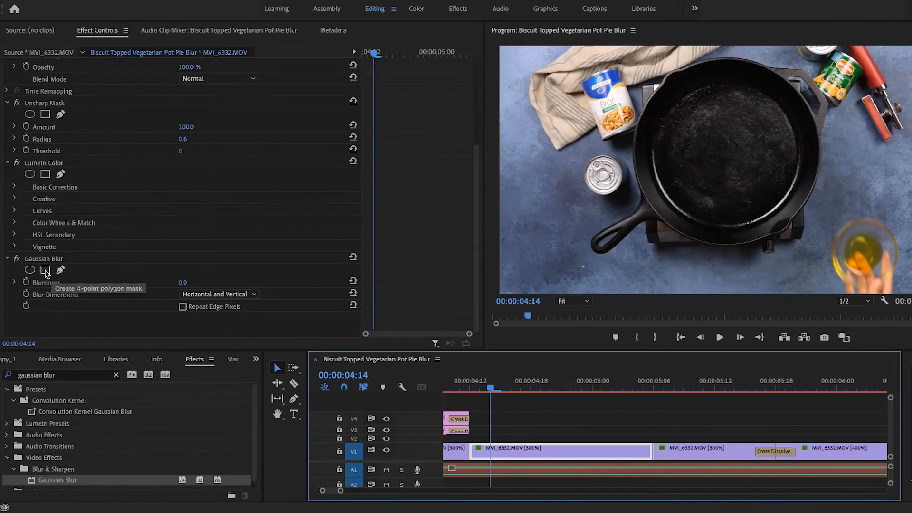
click(46, 271)
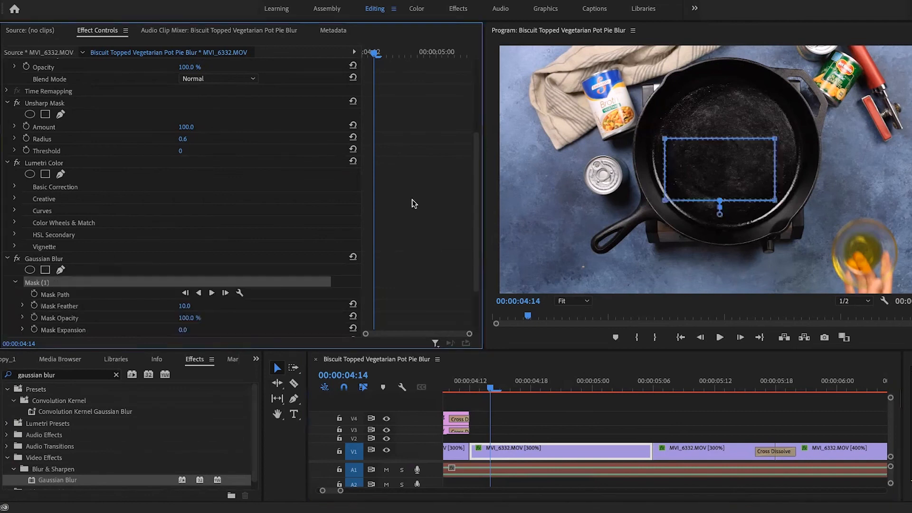
drag(749, 168, 843, 98)
drag(869, 71, 838, 53)
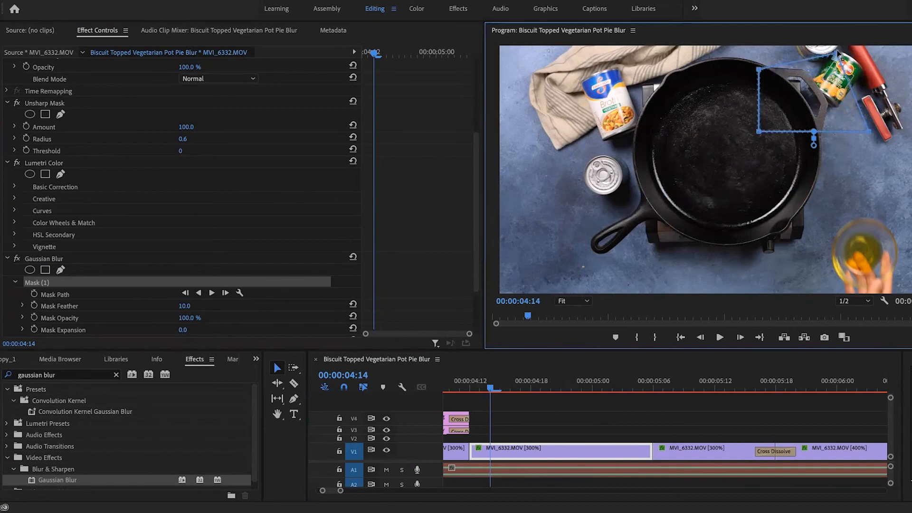
drag(869, 132, 860, 70)
drag(758, 132, 838, 106)
drag(759, 70, 813, 80)
Step: Try different blur strengths on the masked can, set Blurriness to 40, and deselect the clip
scroll(138, 316, down, 2)
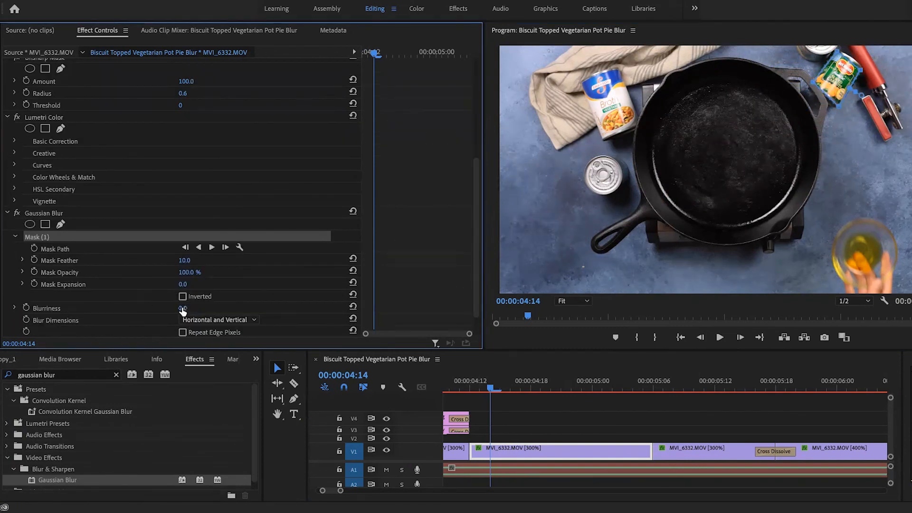
drag(183, 308, 205, 308)
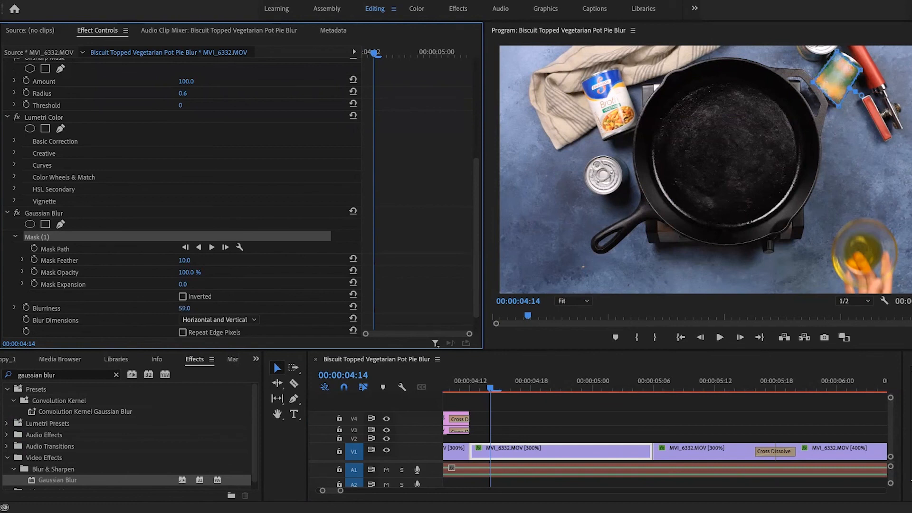
drag(185, 307, 182, 308)
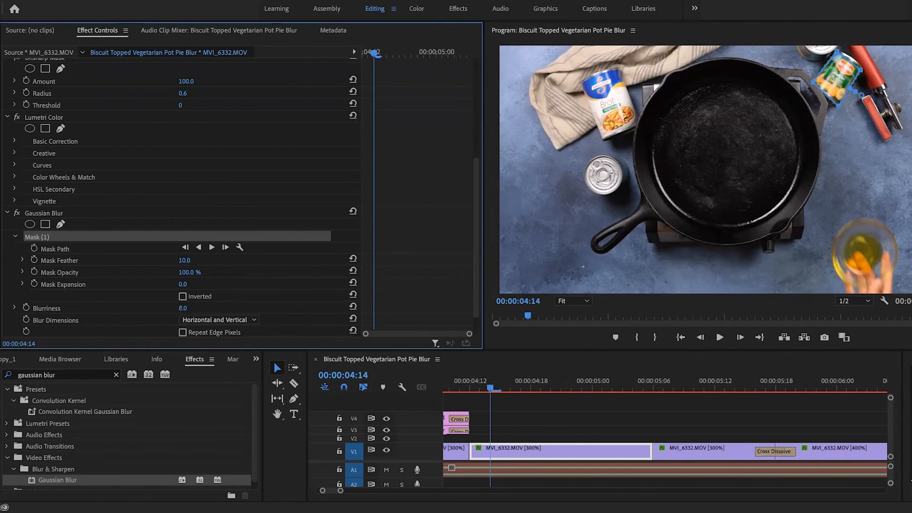
drag(184, 307, 191, 308)
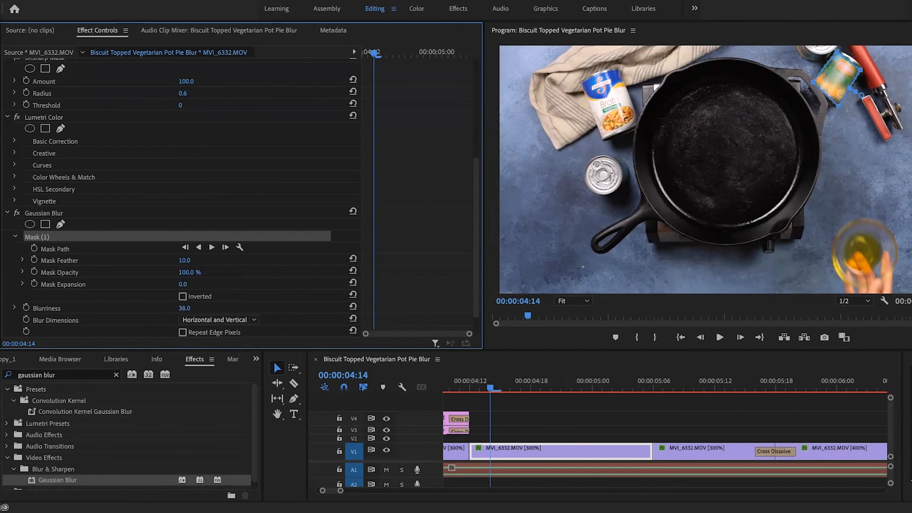
click(184, 308)
text(40)
key(Return)
click(650, 416)
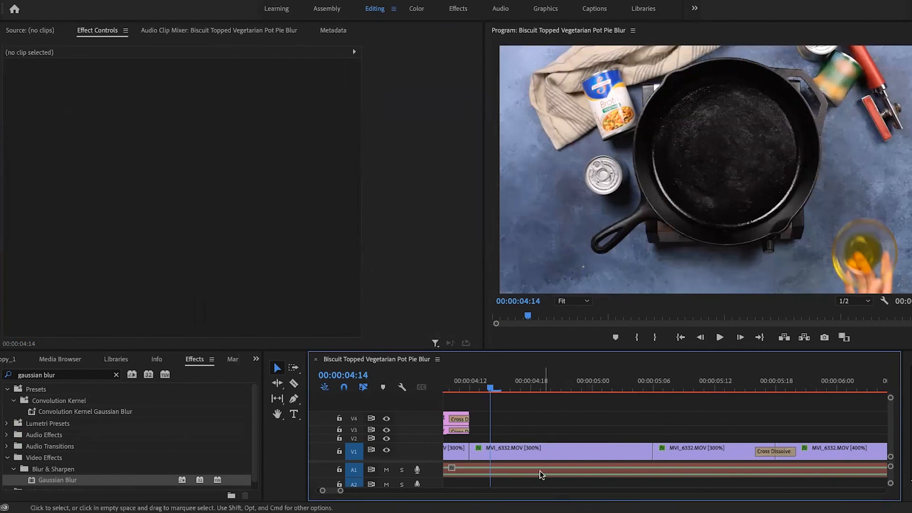
Step: Set the Gaussian Blur mask's feather to 79 on MVI_6332.MOV and deselect the clip to view the softened edge
click(529, 453)
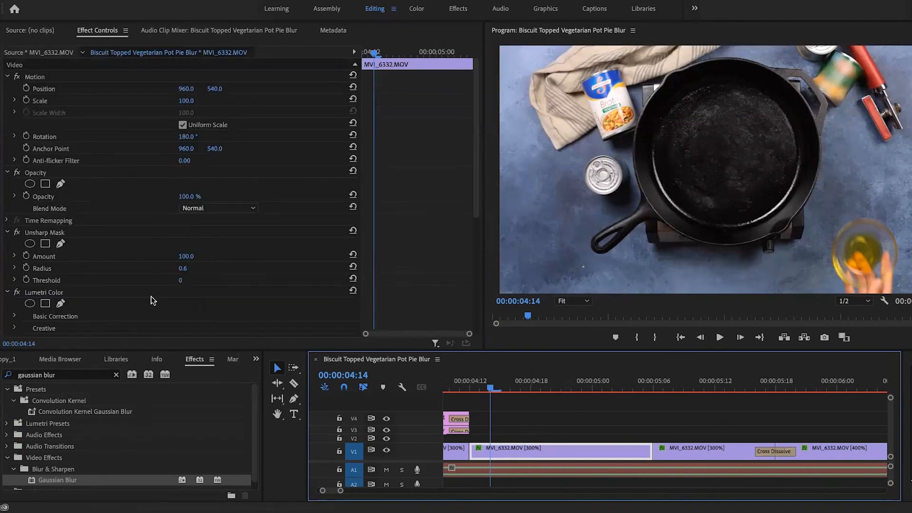
scroll(153, 299, down, 5)
click(57, 212)
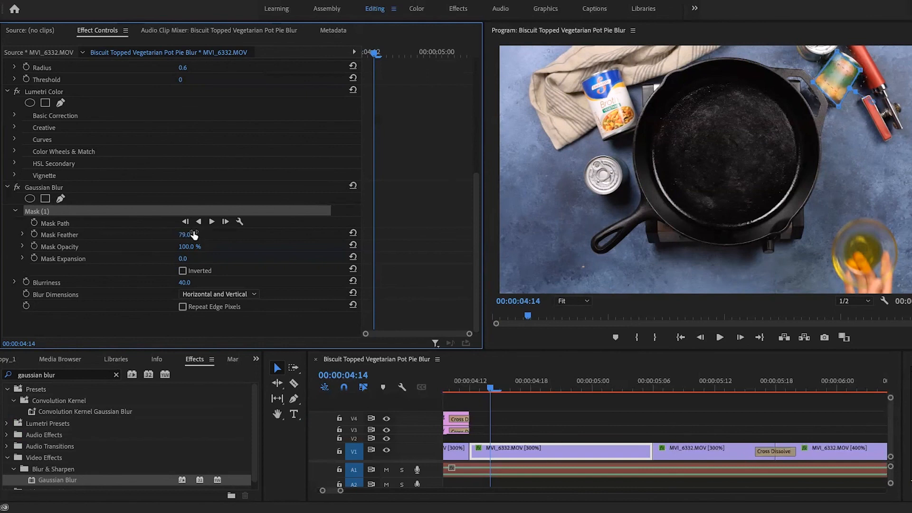
click(543, 403)
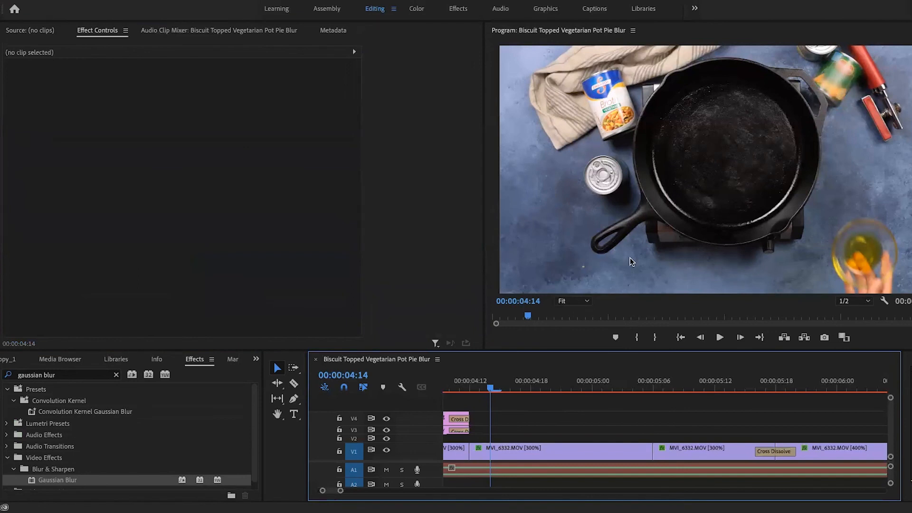
Step: Set the Gaussian Blur's Blurriness to 62 on the MVI_6332.MOV [300%] clip at 00:00:04:14
click(524, 455)
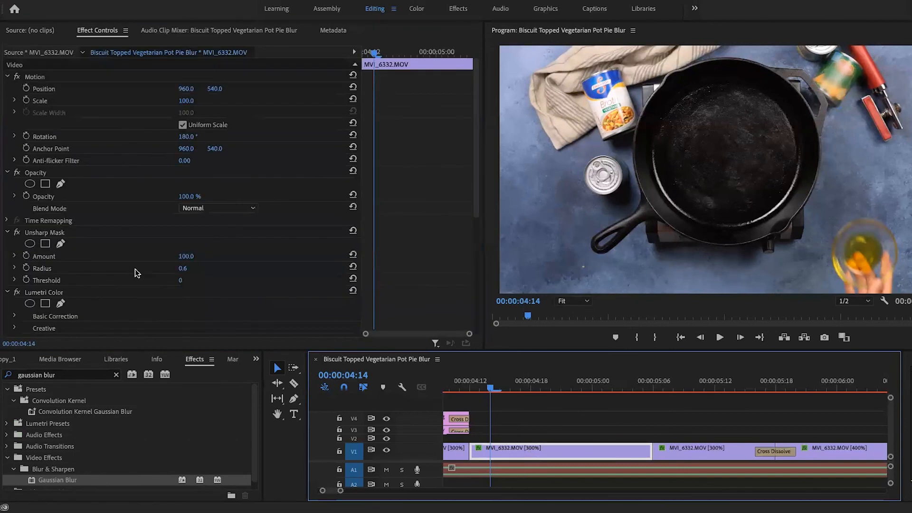
scroll(138, 272, down, 5)
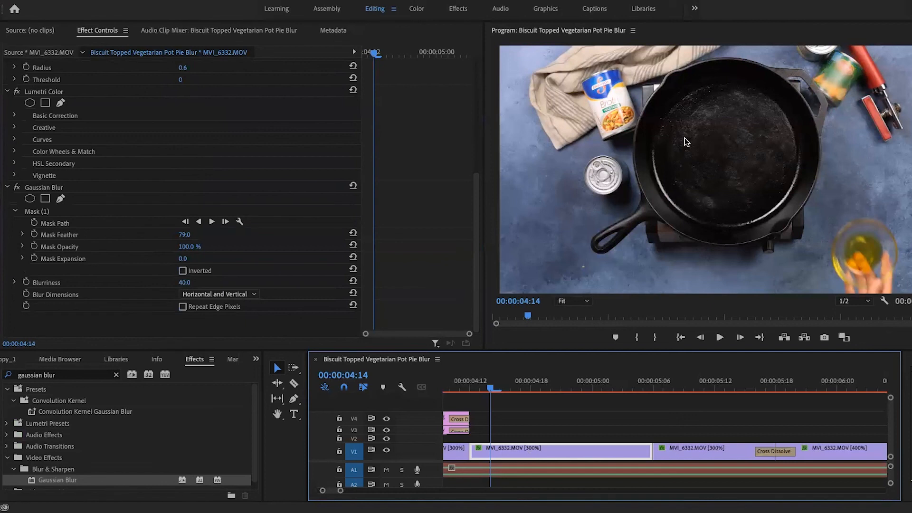
click(184, 282)
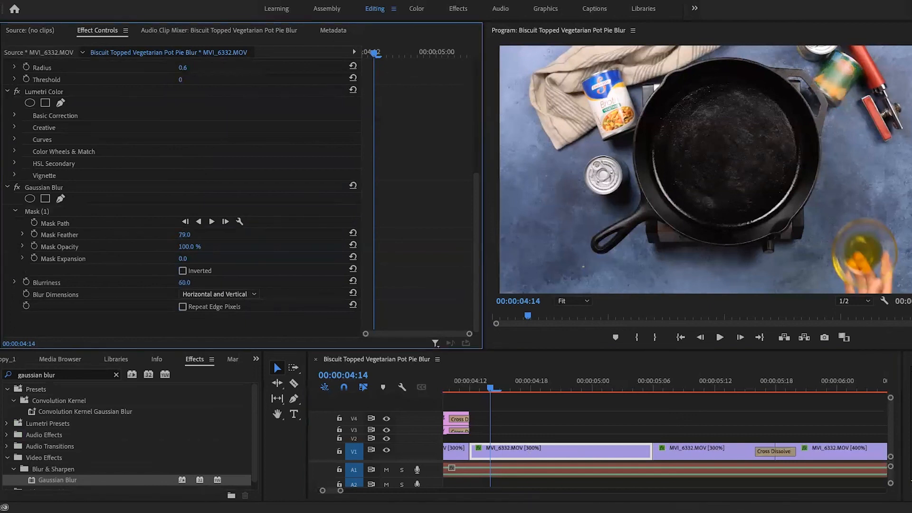
drag(192, 282, 195, 282)
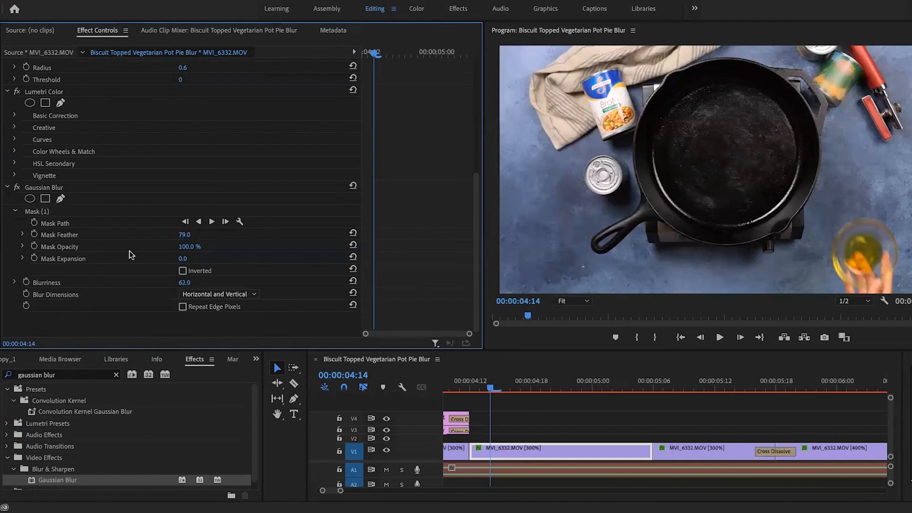
Step: Adjust the corners of the Gaussian Blur mask around the green can and deselect the clip
click(82, 211)
drag(861, 78, 838, 48)
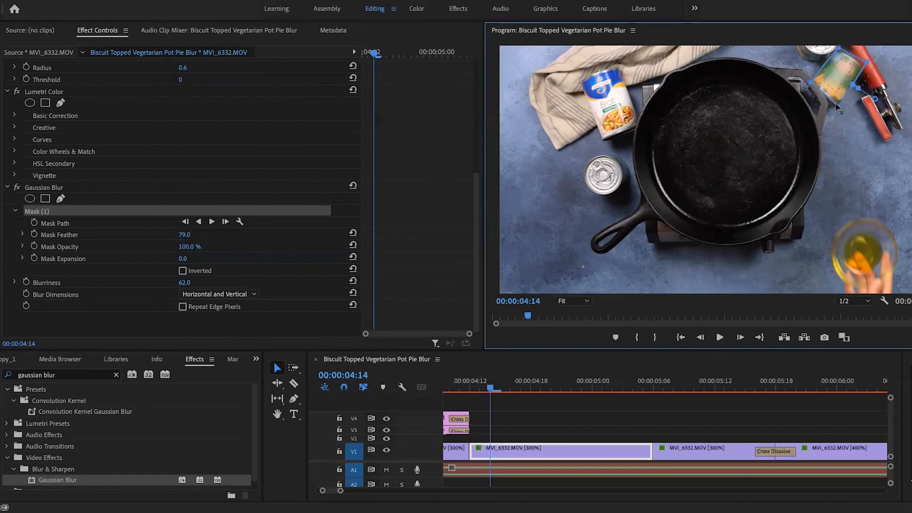
click(616, 417)
Step: Play and scrub from 00:00:04:13 past the cut into the next clip to check the can's blur
drag(486, 388, 479, 387)
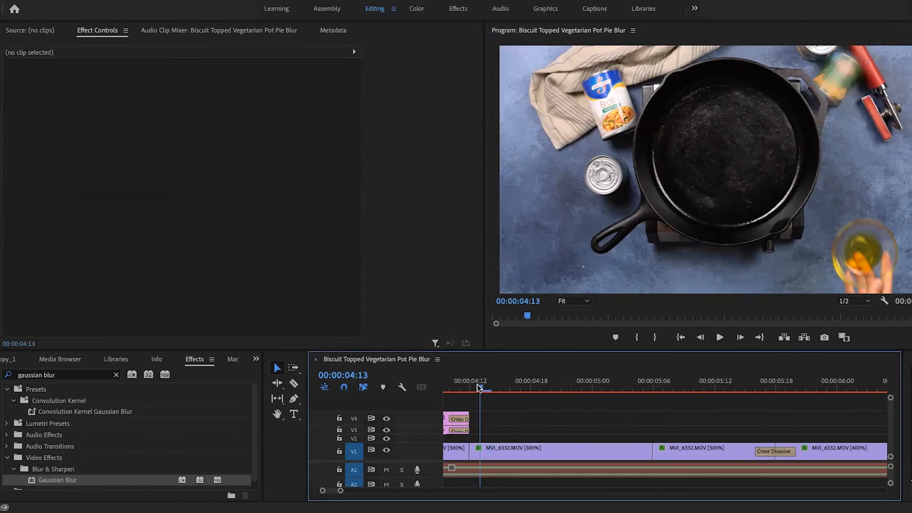
key(space)
mouse_move(599, 380)
mouse_down()
mouse_move(586, 380)
mouse_move(605, 375)
mouse_up()
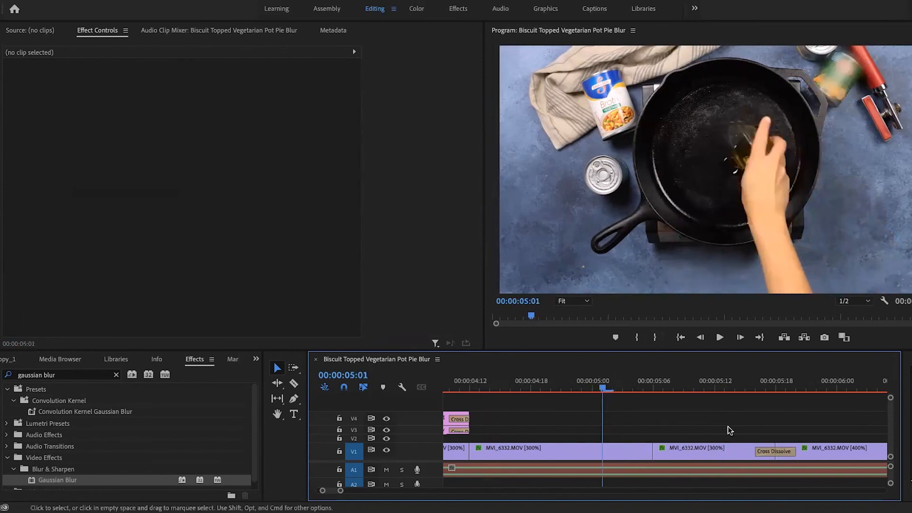
click(684, 383)
drag(682, 385, 603, 384)
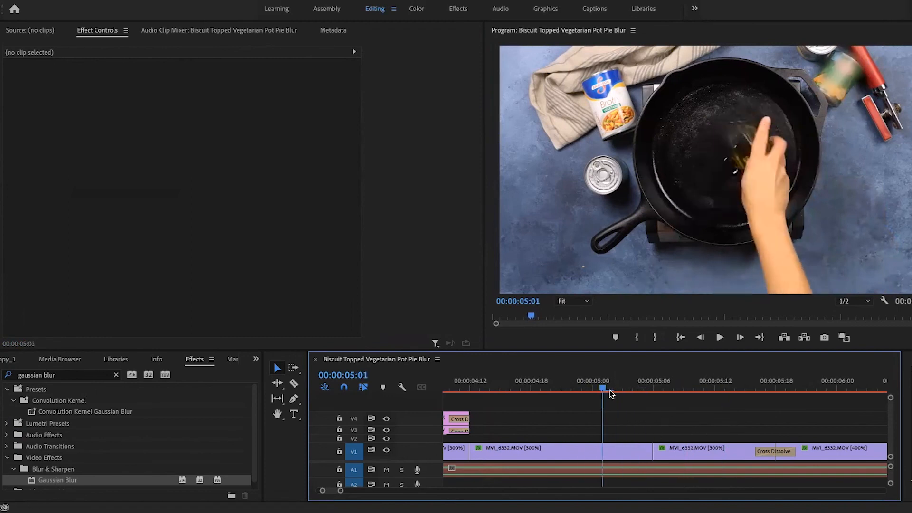
Step: Copy the masked Gaussian Blur onto the next MVI_6332.MOV [300%] clip and scrub across the cut to check the can
click(609, 447)
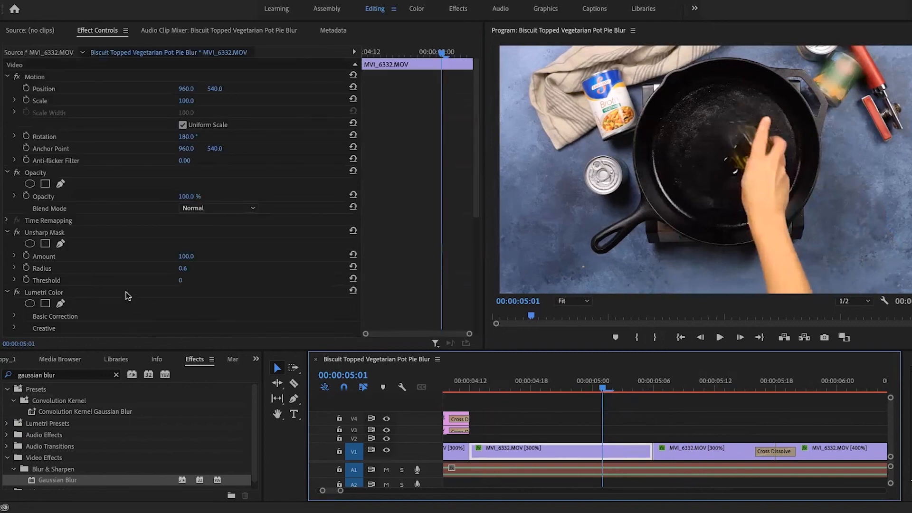
scroll(127, 300, down, 6)
click(48, 189)
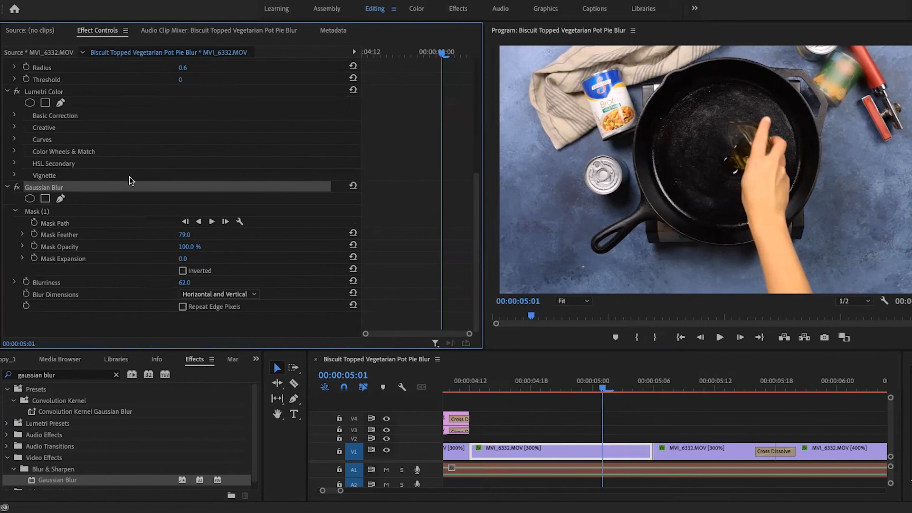
click(683, 448)
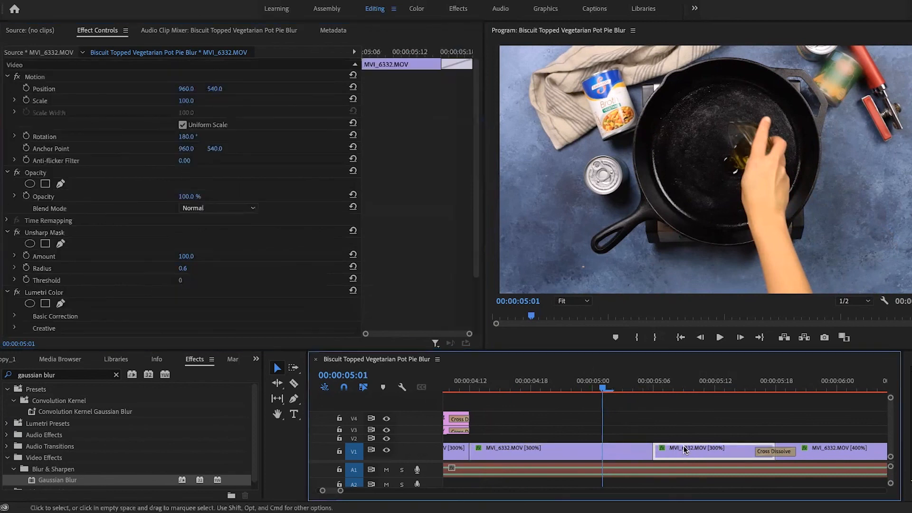
click(693, 386)
scroll(154, 325, down, 3)
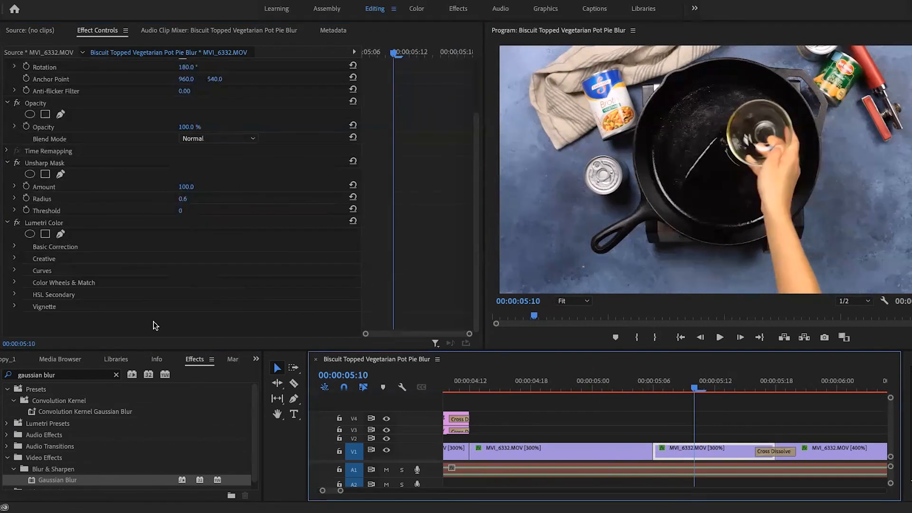
right_click(154, 325)
click(186, 401)
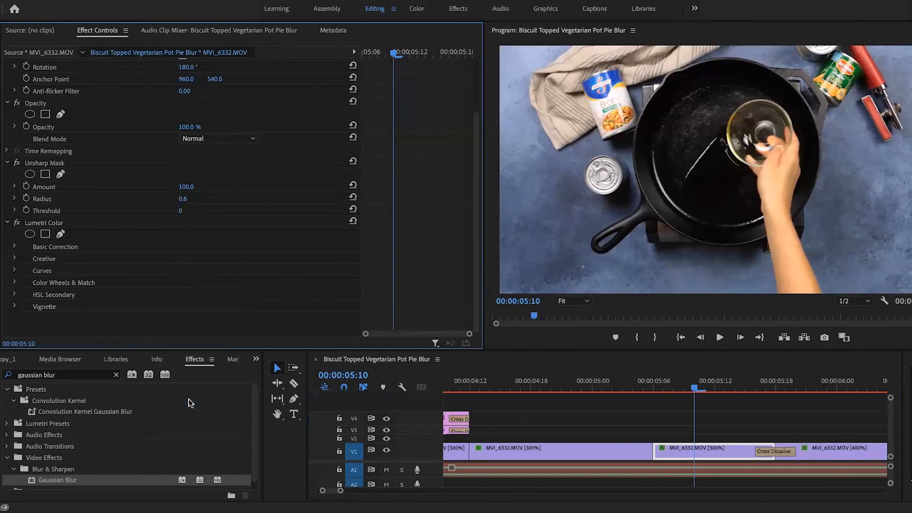
drag(578, 385, 705, 382)
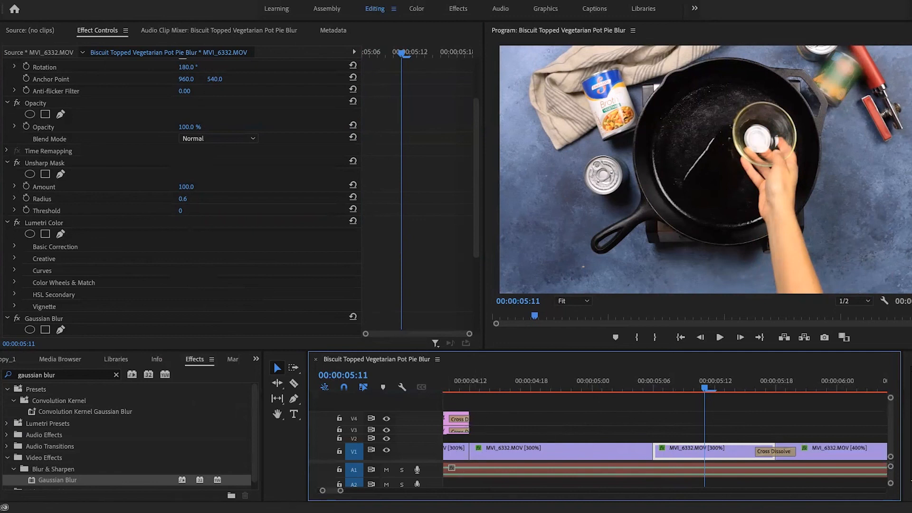
key(backslash)
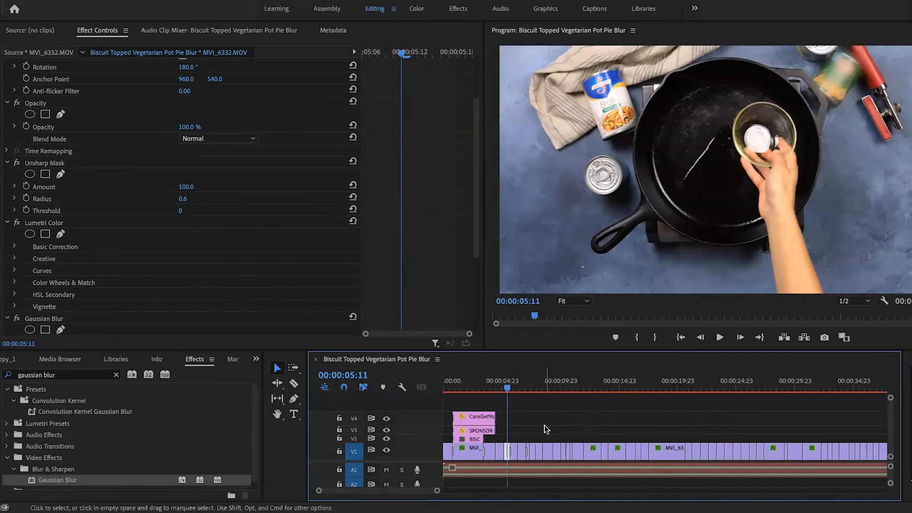